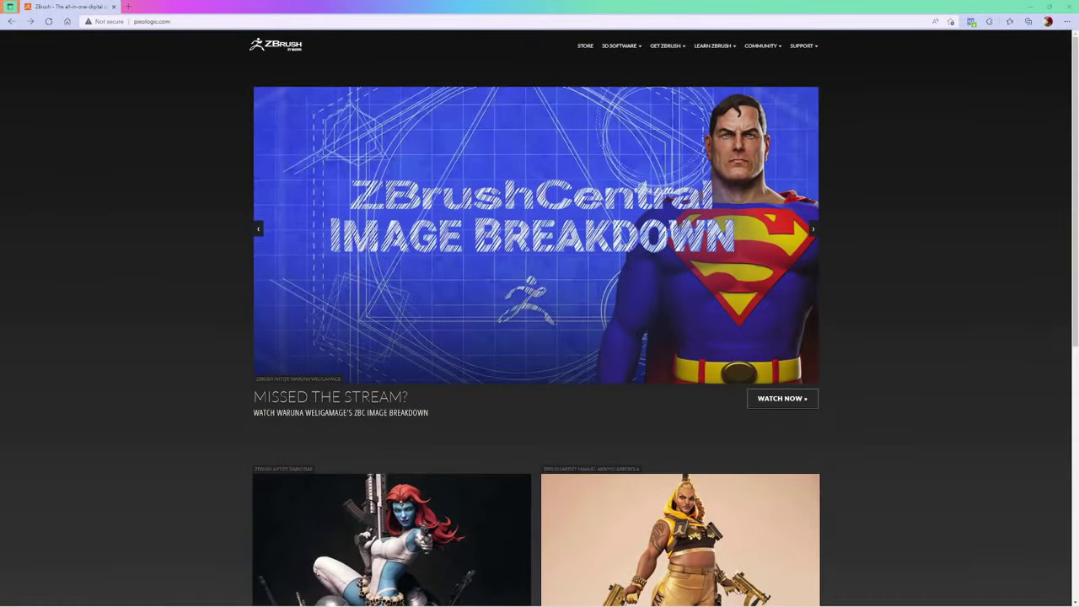
Open the ZBrush free trial page from the GET ZBRUSH menu on pixologic.com.
mouse_move(670, 47)
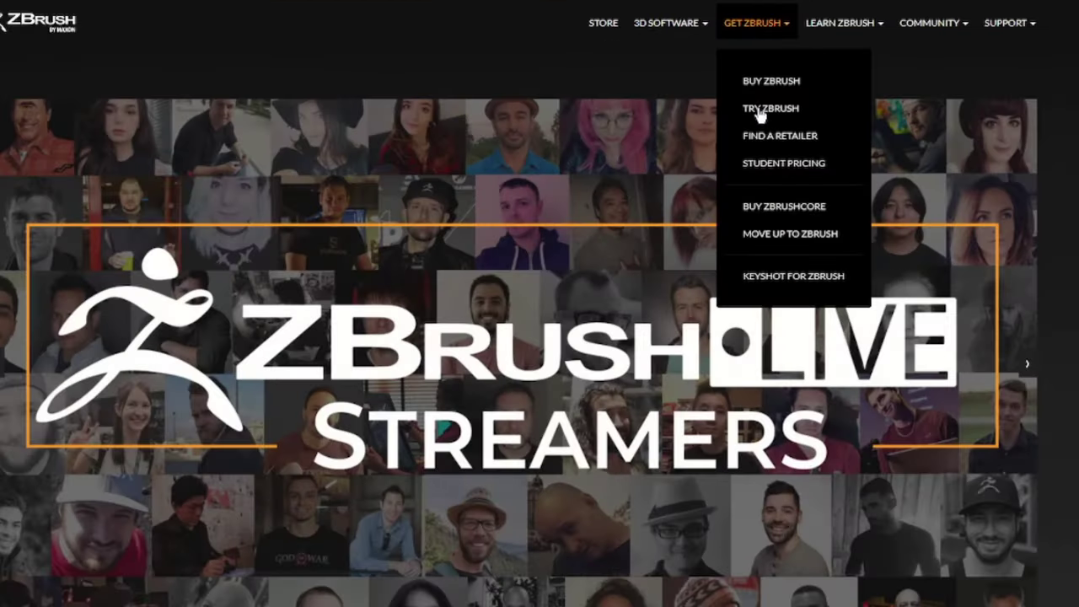
left_click(672, 95)
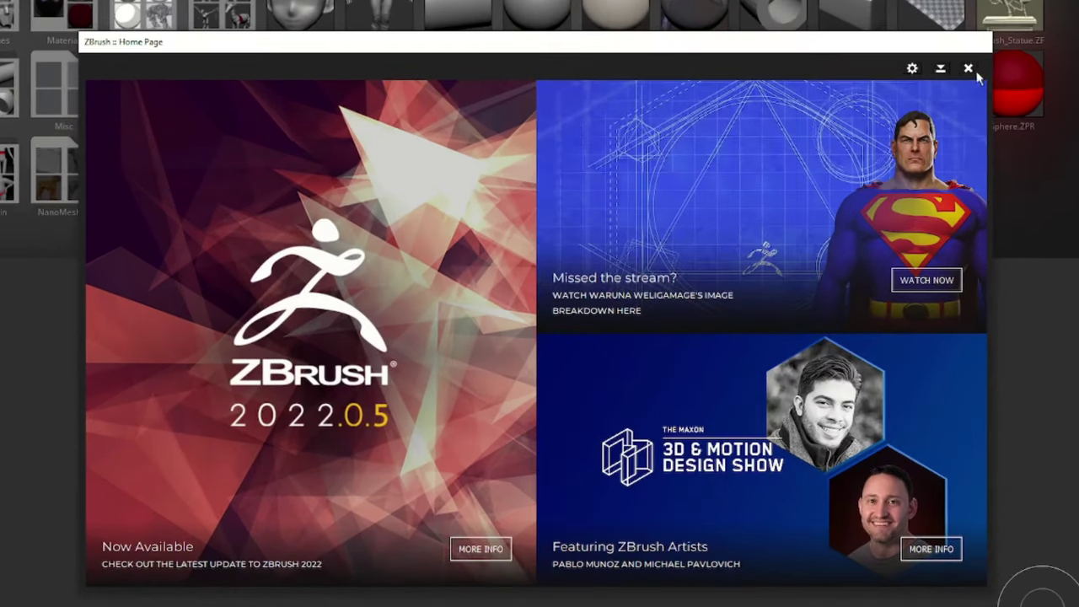
Close the Home Page window and hide LightBox, then glance at the Tool thumbnail popup.
left_click(836, 501)
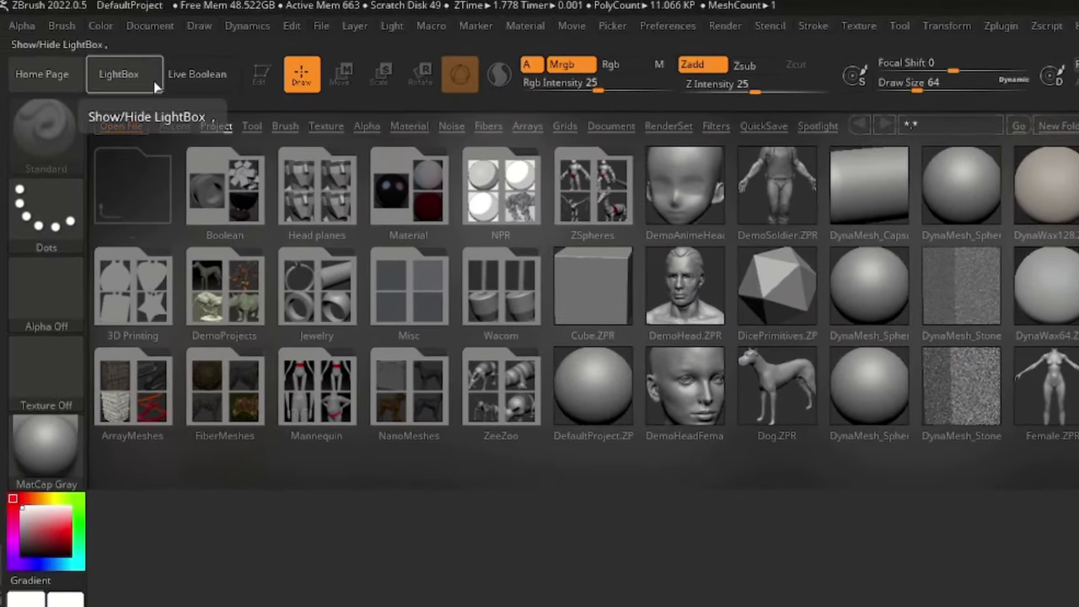
left_click(153, 81)
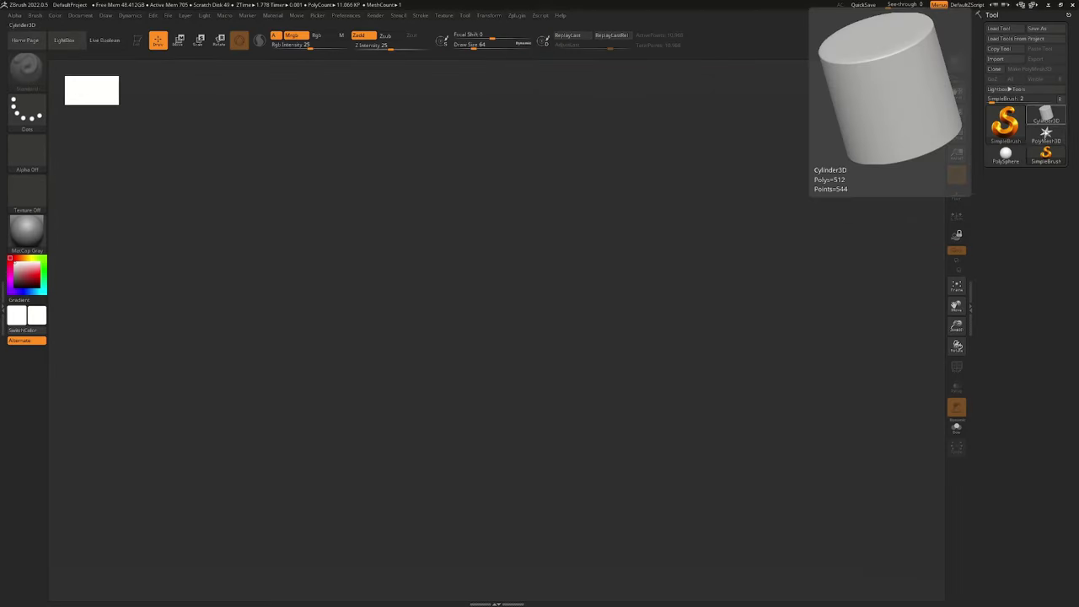
left_click(1005, 116)
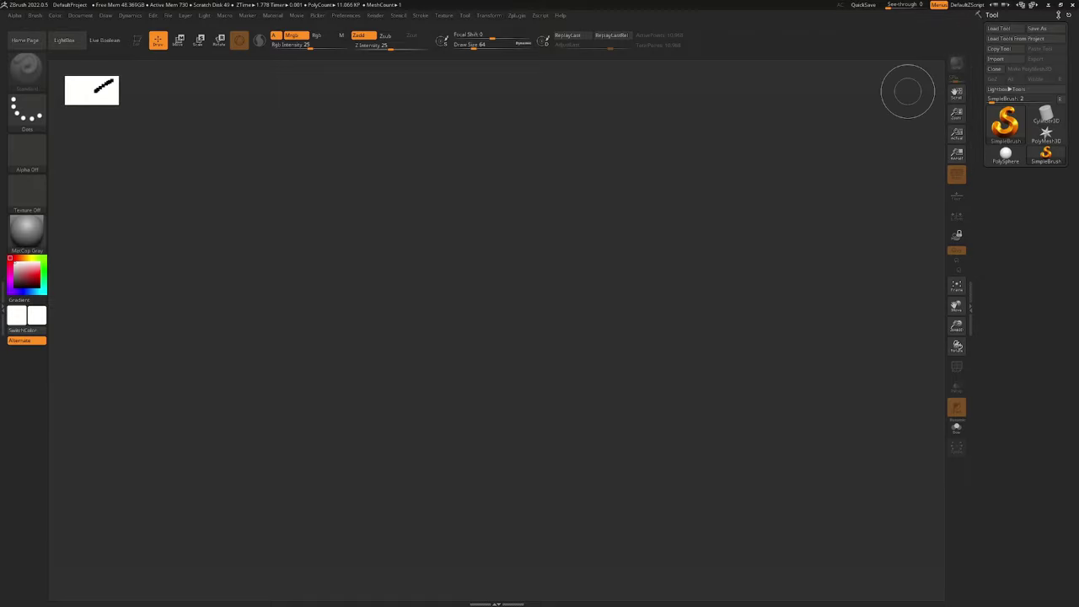
Close the floating tool panel and dock the Tool palette in the right tray.
left_click(1068, 15)
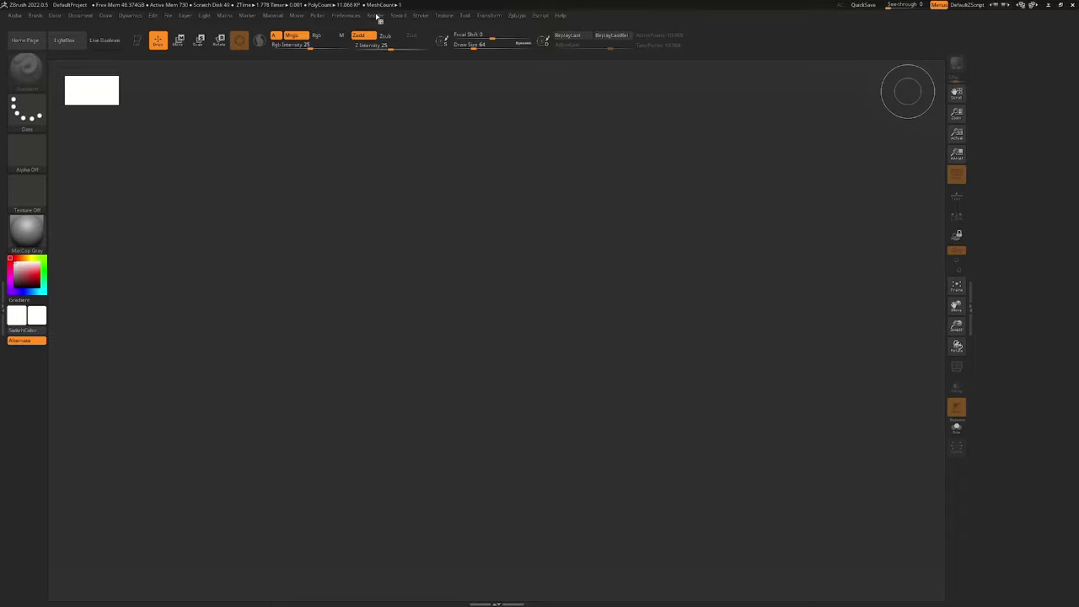
left_click(464, 16)
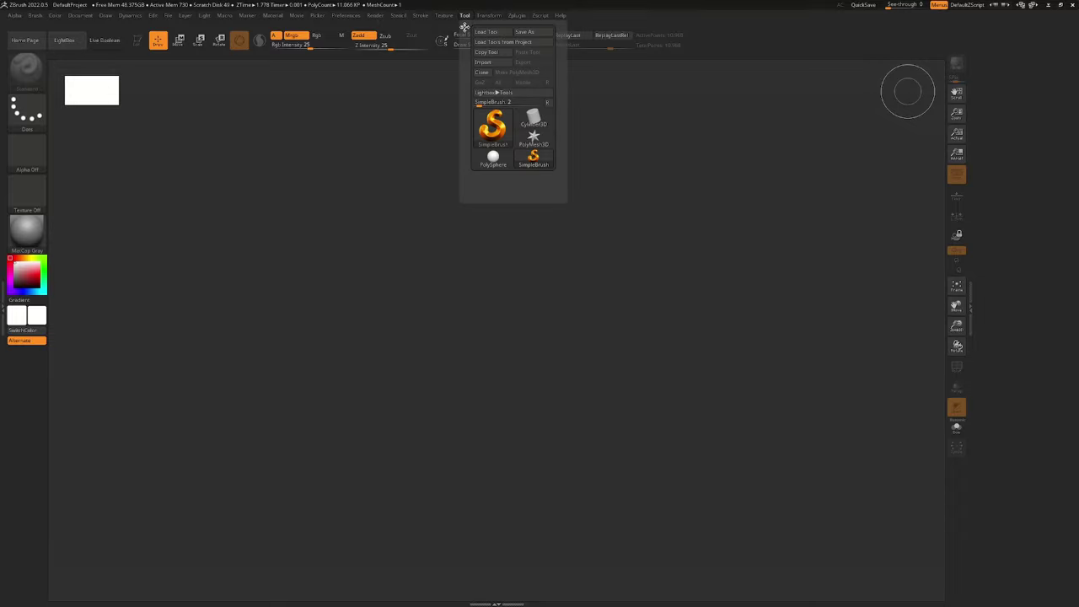
left_click_drag(980, 123, 981, 127)
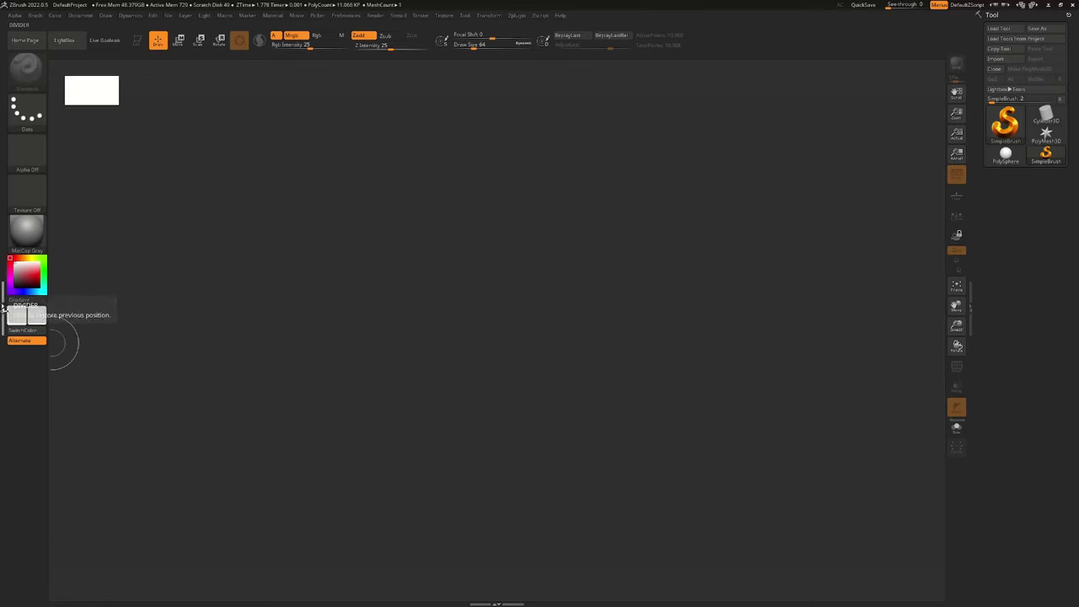
Dock the Color palette in the left tray beside the Brush palette.
left_click(4, 308)
left_click(158, 16)
left_click_drag(37, 103, 32, 88)
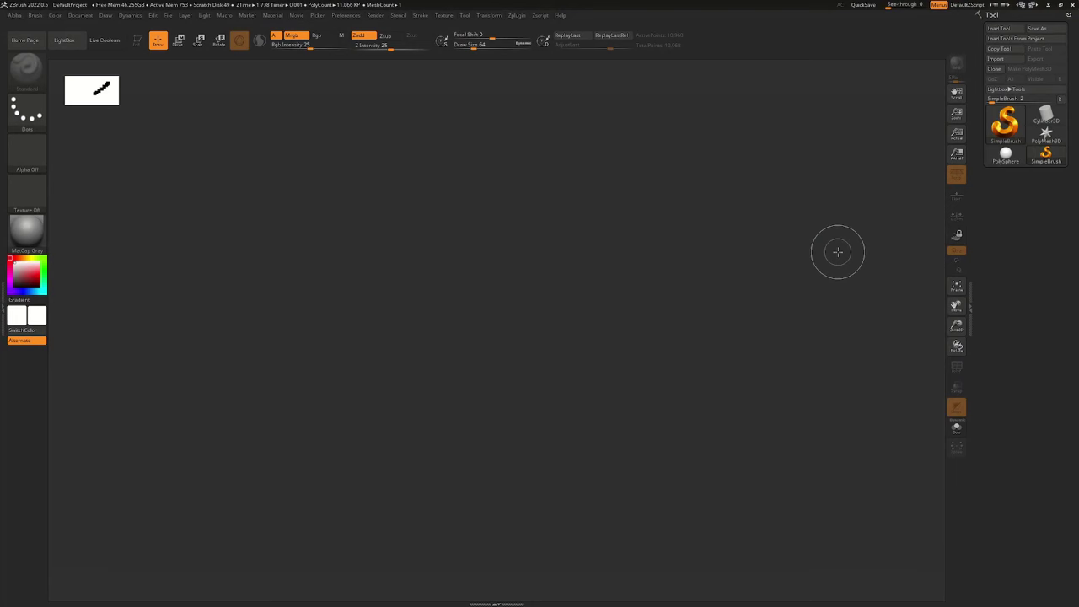
Choose the Cube3D primitive from the Tool picker's 3D Meshes.
left_click(1004, 126)
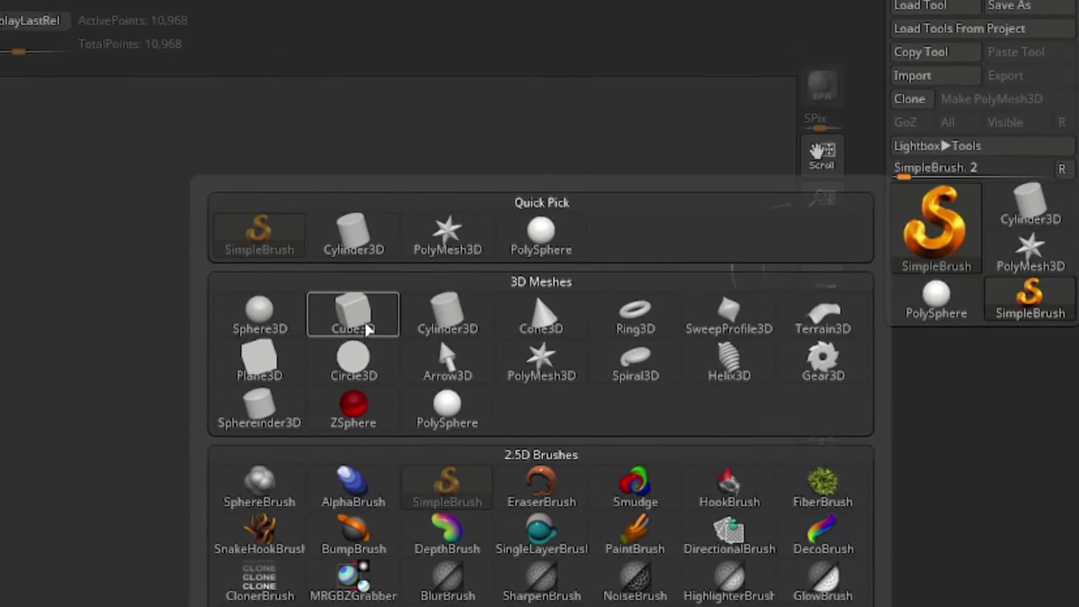
left_click(370, 336)
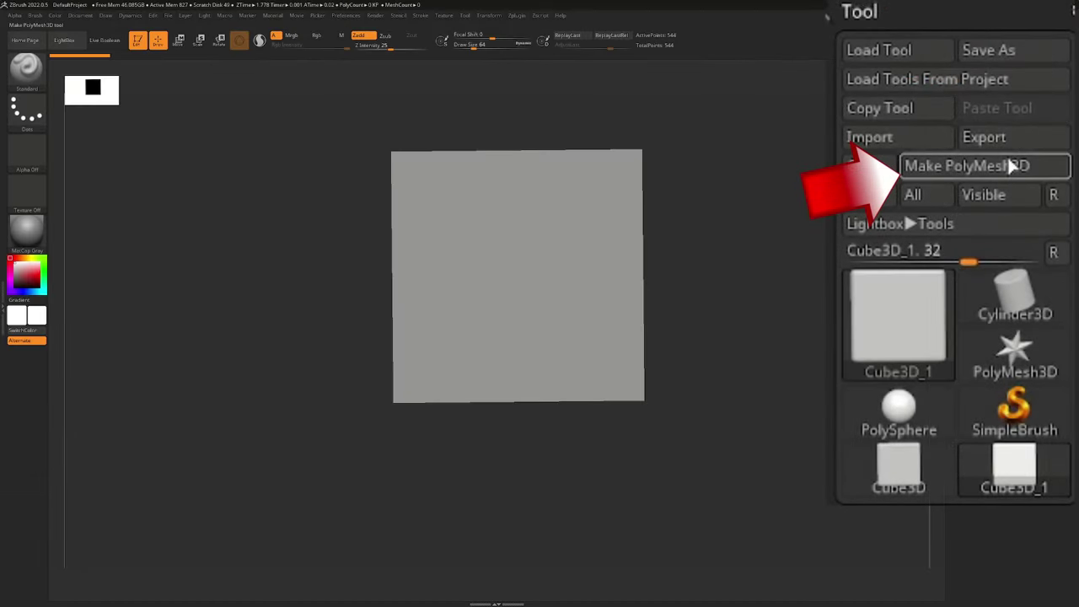
Convert the cube with Make PolyMesh3D and select the ClayBuildup brush.
left_click(1035, 69)
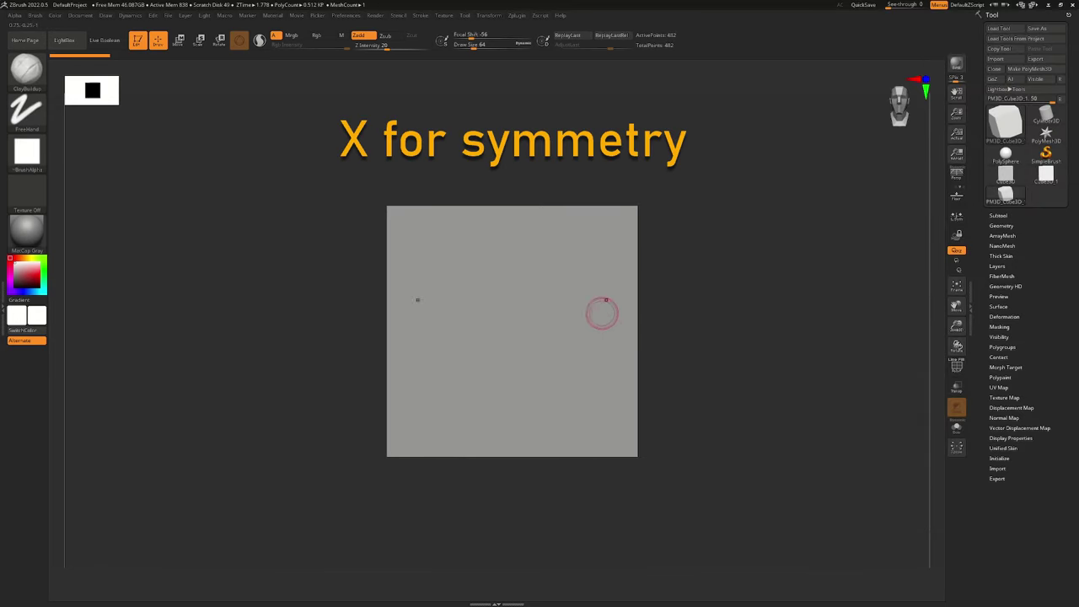
key("b")
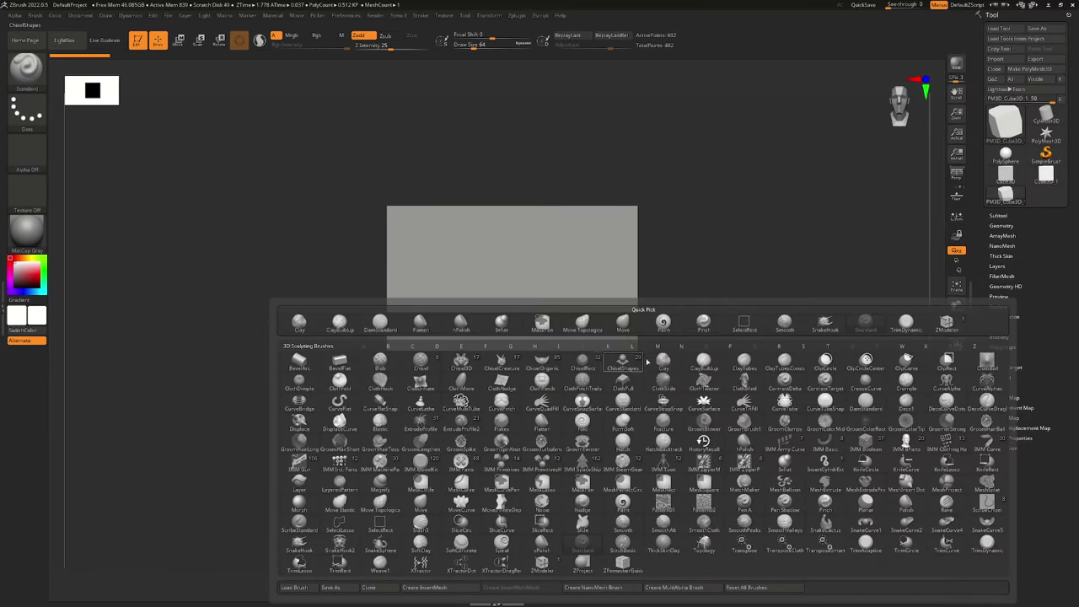
left_click(696, 364)
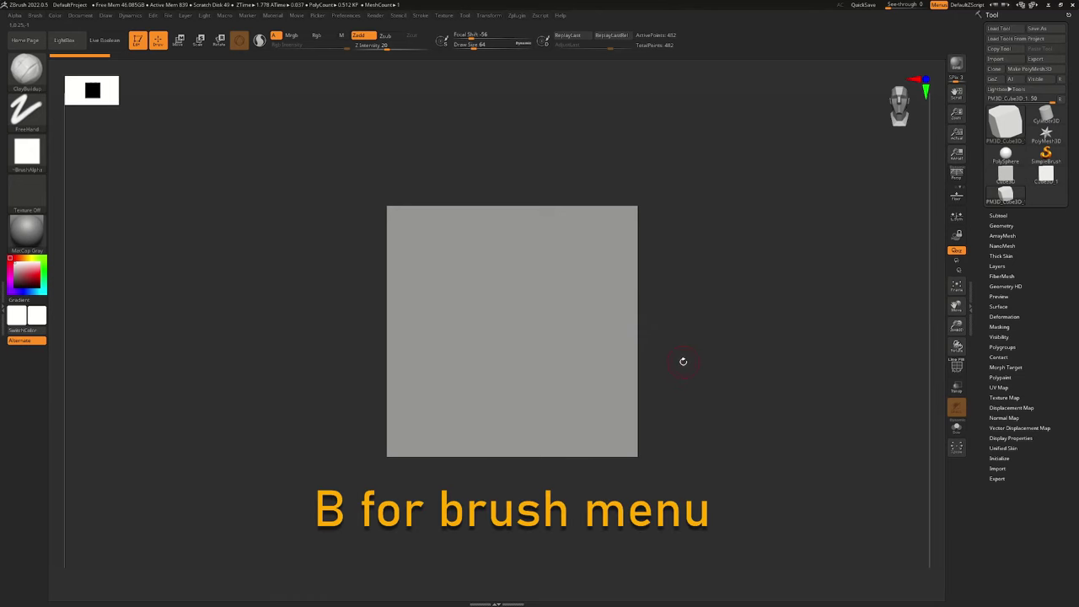
key("b")
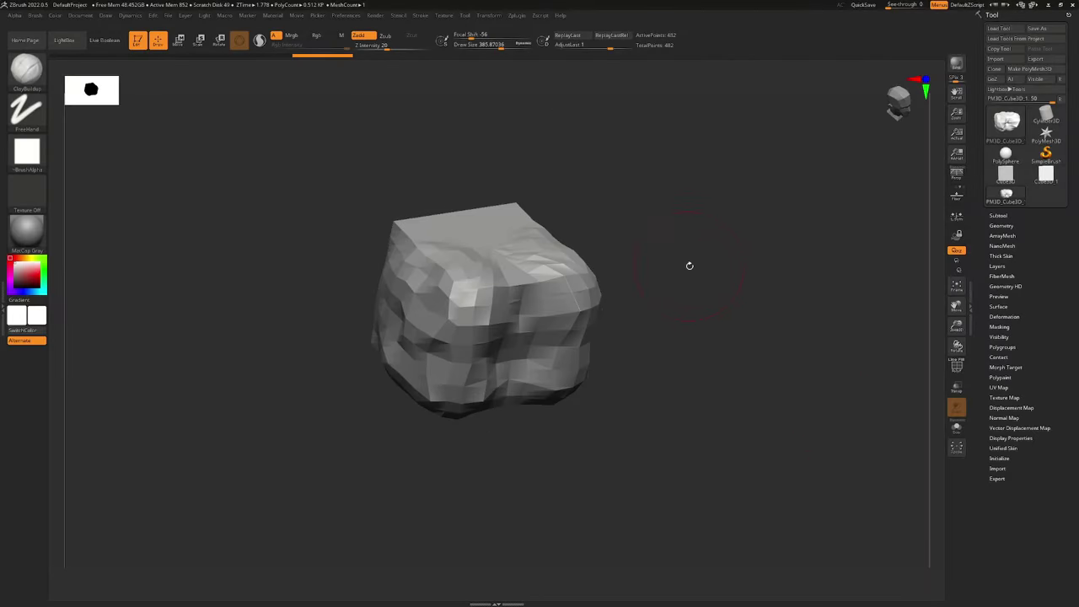
Undo the sculpting with Ctrl+Z, then scrub the undo history slider back and forth.
key("ctrl+z")
key("ctrl+z")
key("ctrl+z")
key("ctrl+z")
key("ctrl+z")
key("ctrl+z")
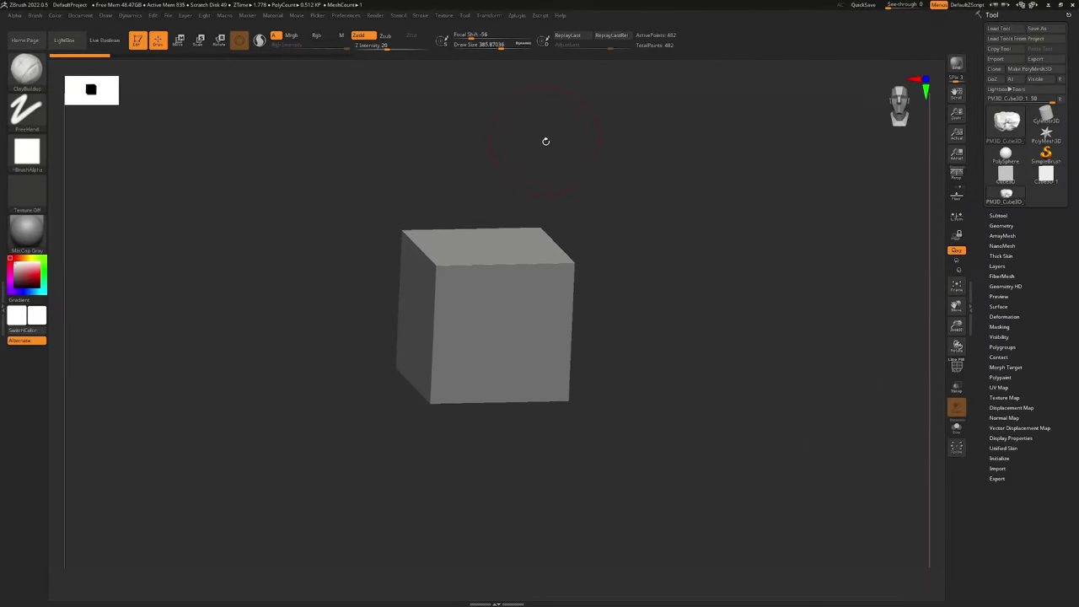
left_click_drag(79, 56, 343, 60)
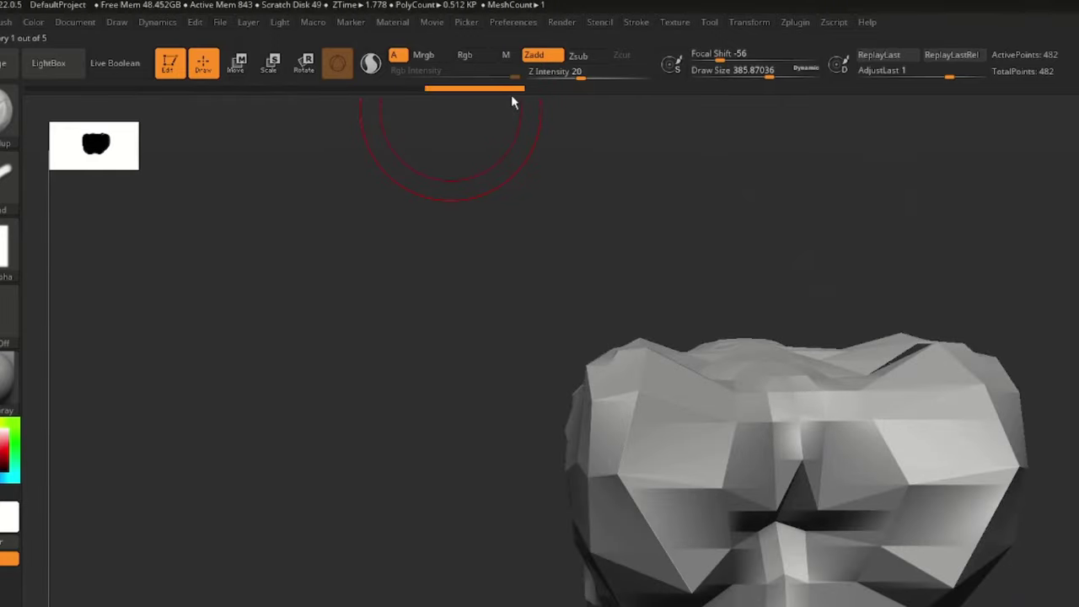
mouse_move(512, 96)
left_mouse_down()
mouse_move(144, 90)
mouse_move(513, 87)
mouse_move(226, 88)
left_mouse_up()
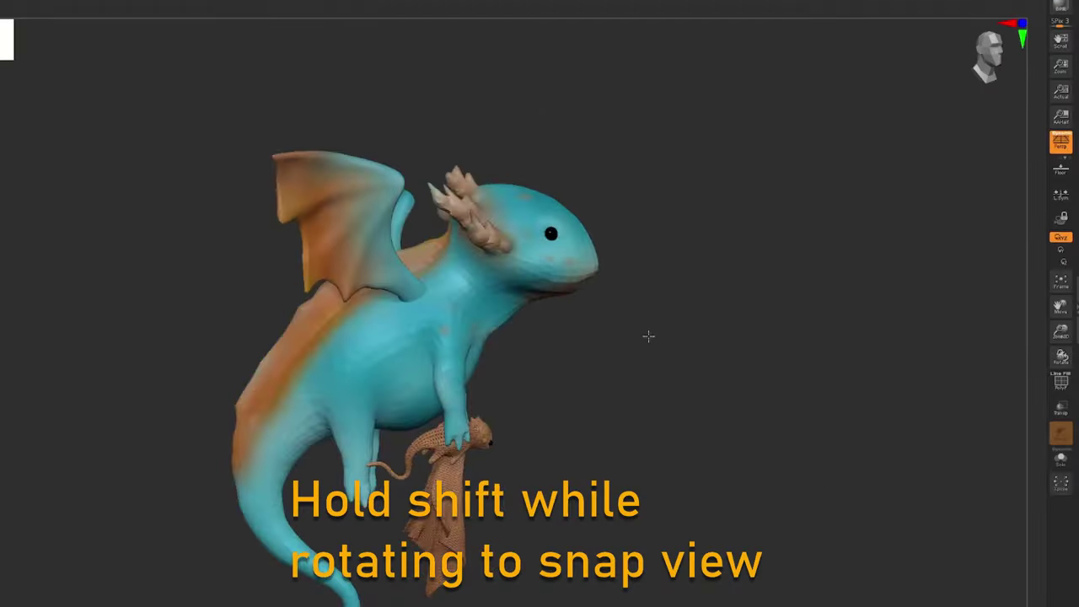
Orbit the dragon, snapping through back, front and side views.
left_click_drag(646, 335, 981, 82)
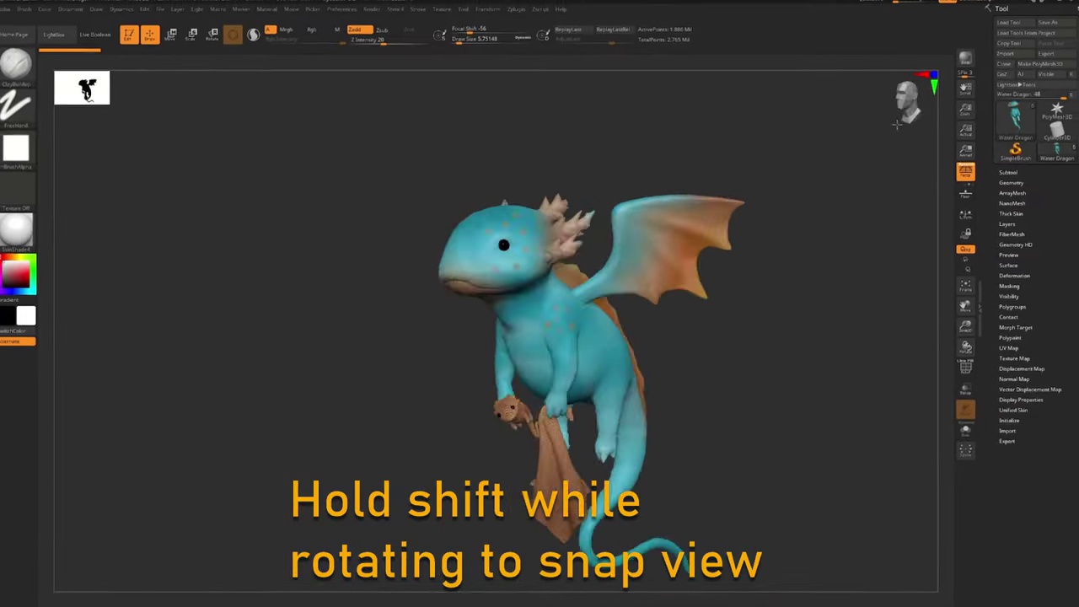
left_click_drag(897, 123, 919, 135)
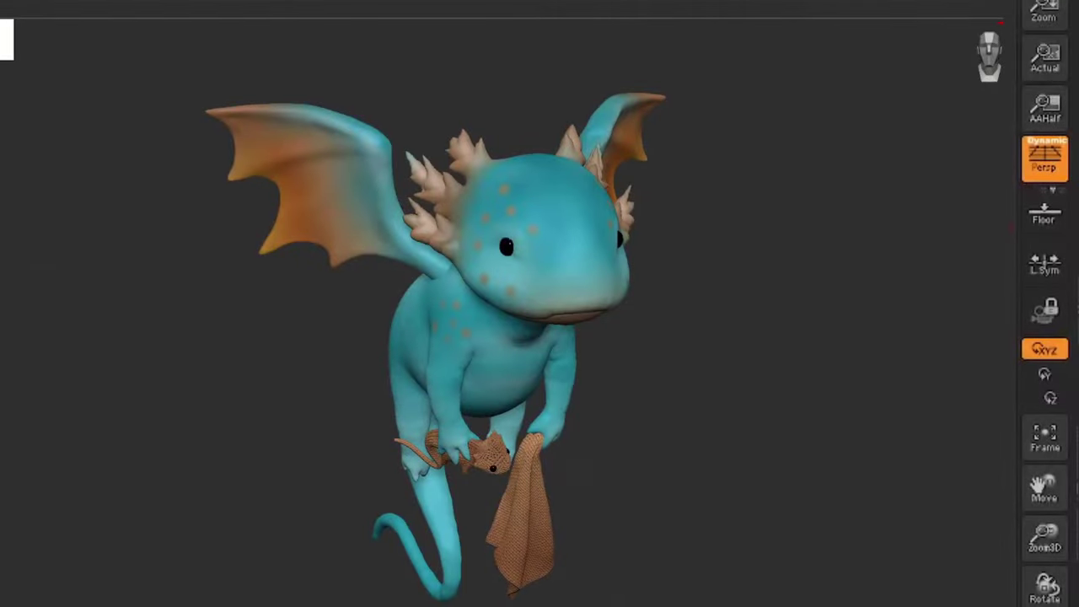
left_click_drag(752, 361, 720, 409)
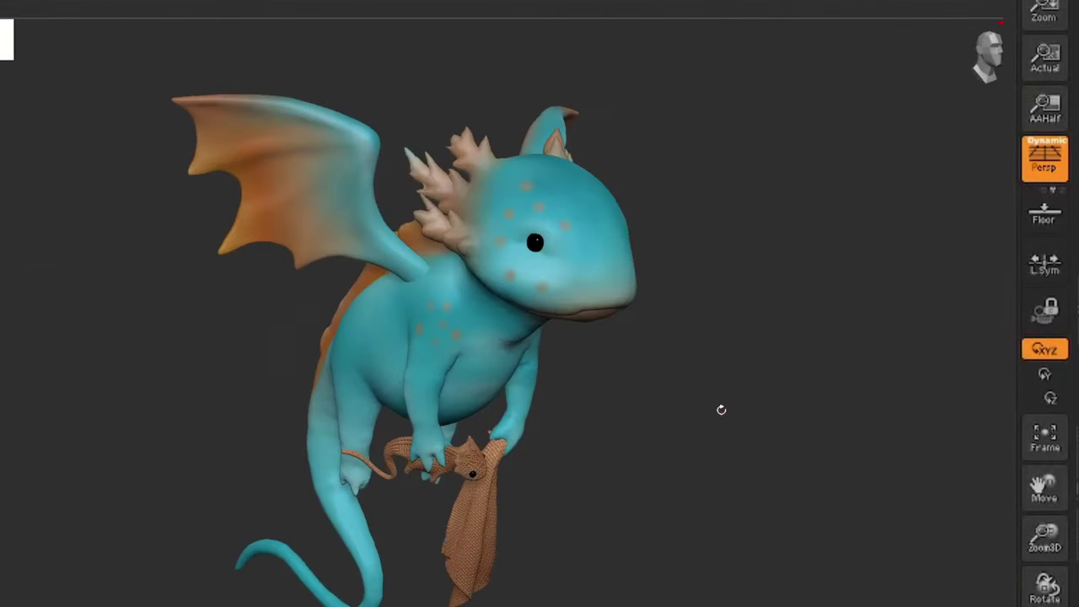
Turn on the Floor grid, inspect the isolated body, and turn Solo off to show all parts.
left_click(1060, 217)
left_click_drag(910, 390, 780, 270)
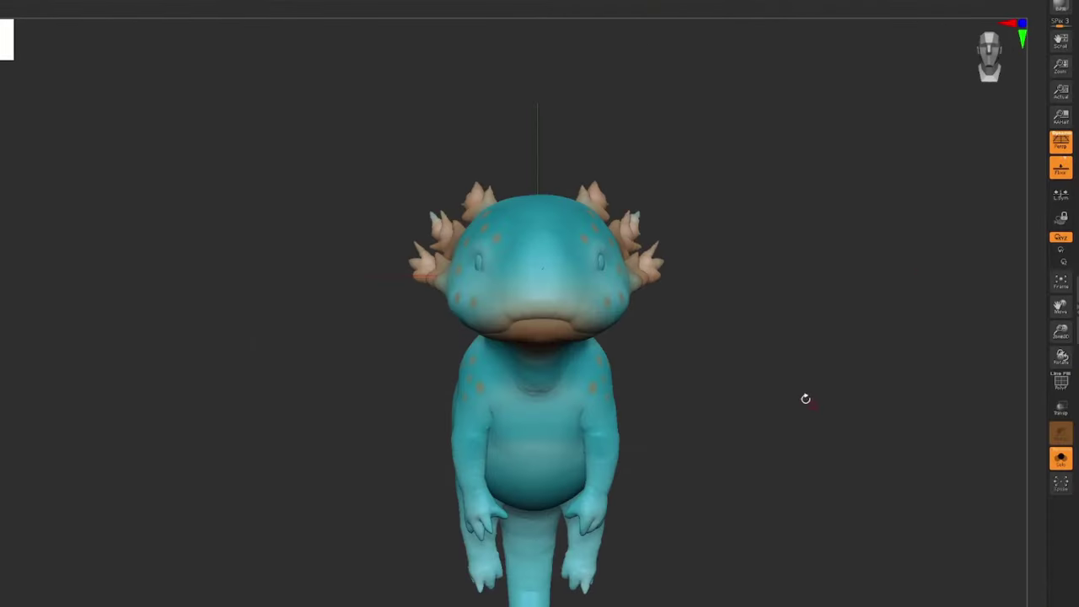
left_click_drag(806, 397, 842, 354)
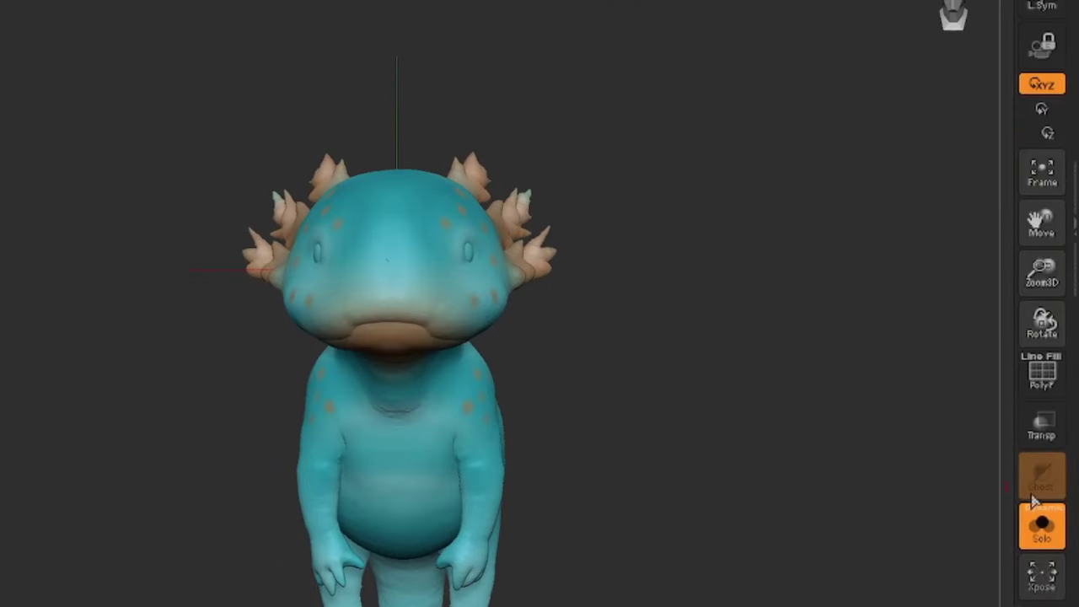
left_click(1042, 524)
mouse_move(1007, 531)
left_mouse_down()
mouse_move(977, 522)
mouse_move(1003, 538)
left_mouse_up()
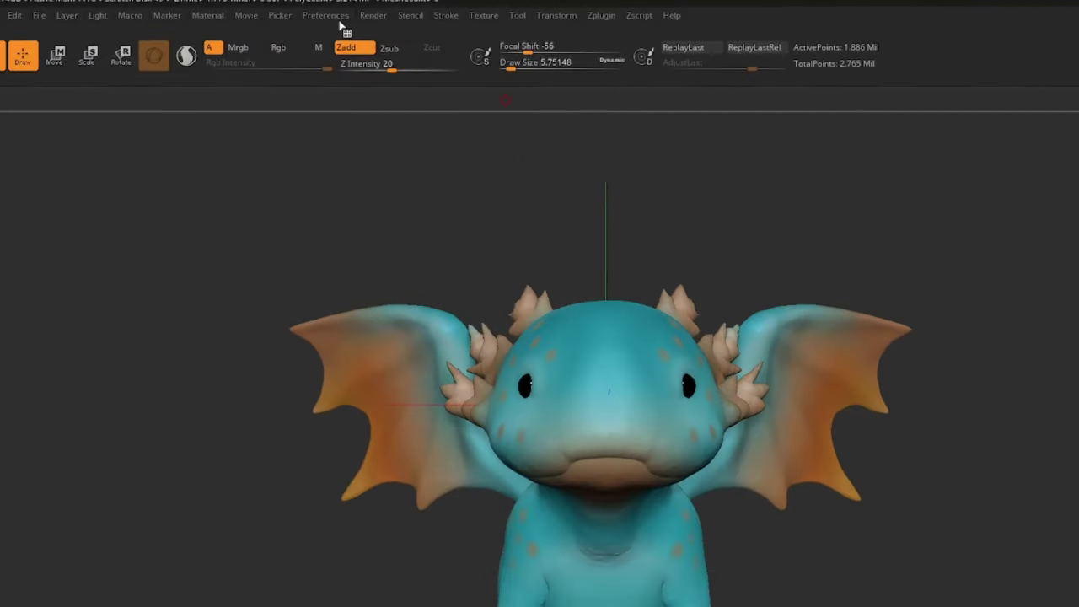
Review the Tablet pressure preferences and lower the brush's Z Intensity.
left_click(343, 15)
left_click(339, 355)
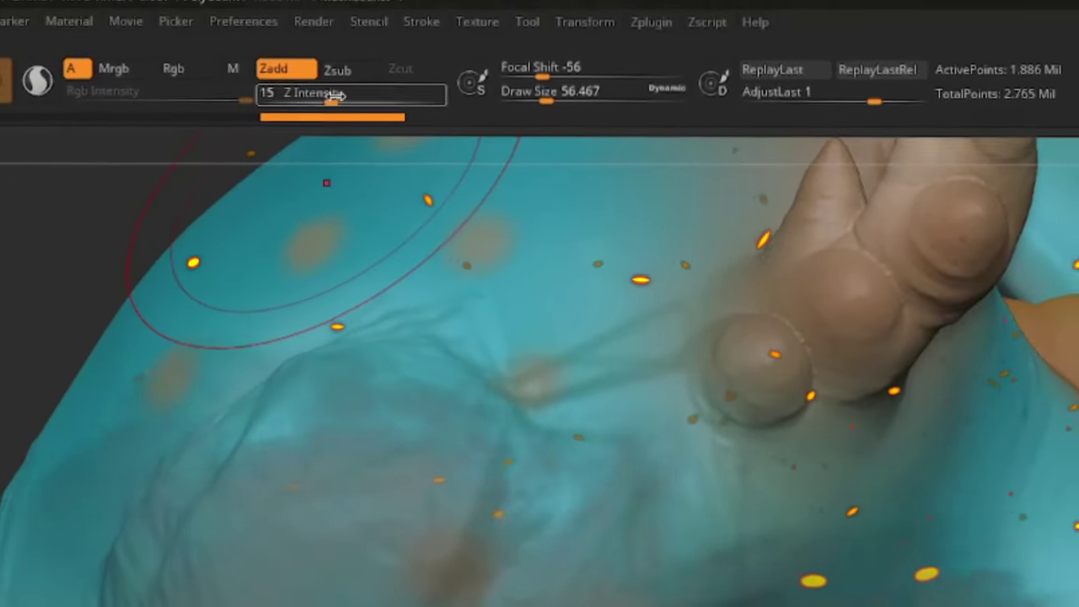
left_click_drag(341, 90, 313, 89)
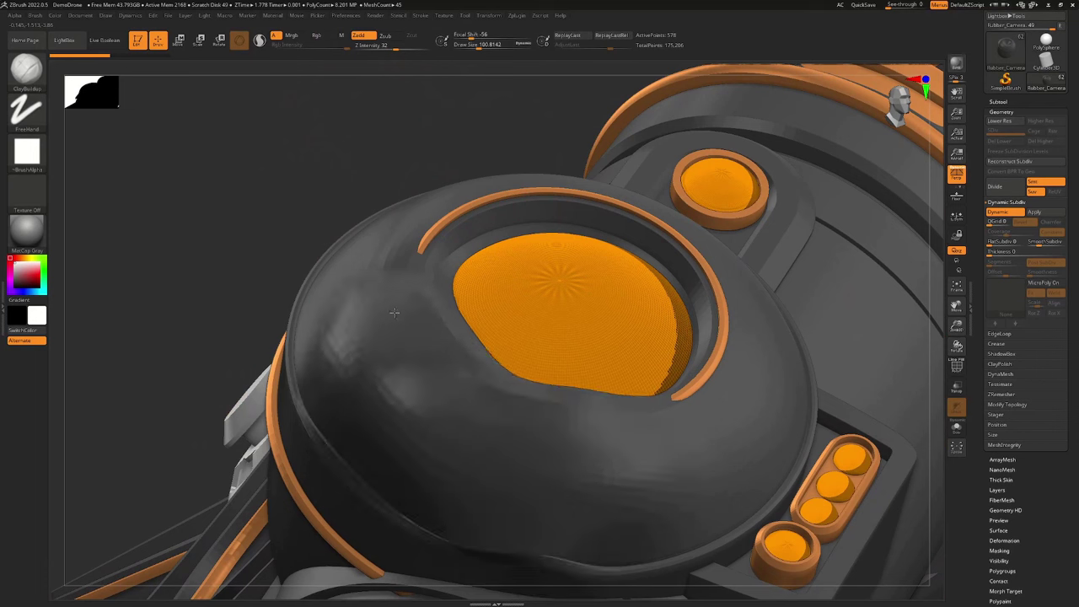
Push, smooth and reshape the drone's dome with ClayBuildup strokes.
mouse_move(394, 313)
left_mouse_down()
mouse_move(605, 459)
mouse_move(657, 239)
mouse_move(640, 412)
mouse_move(488, 290)
mouse_move(429, 366)
left_mouse_up()
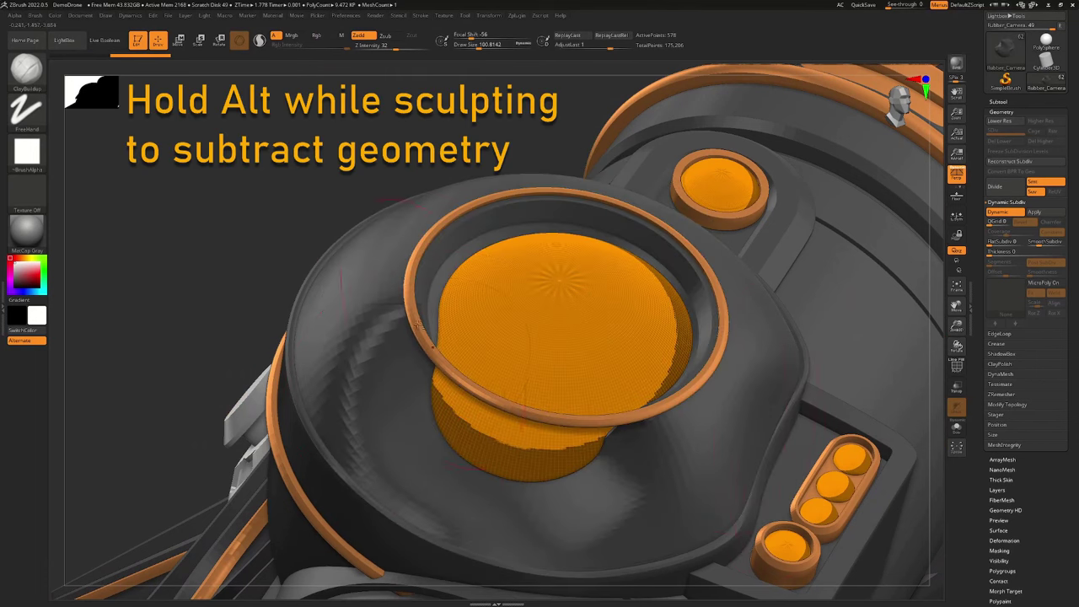
left_click_drag(371, 362, 420, 233)
mouse_move(712, 348)
left_mouse_down()
mouse_move(654, 493)
mouse_move(312, 385)
mouse_move(314, 323)
mouse_move(429, 274)
left_mouse_up()
key("b")
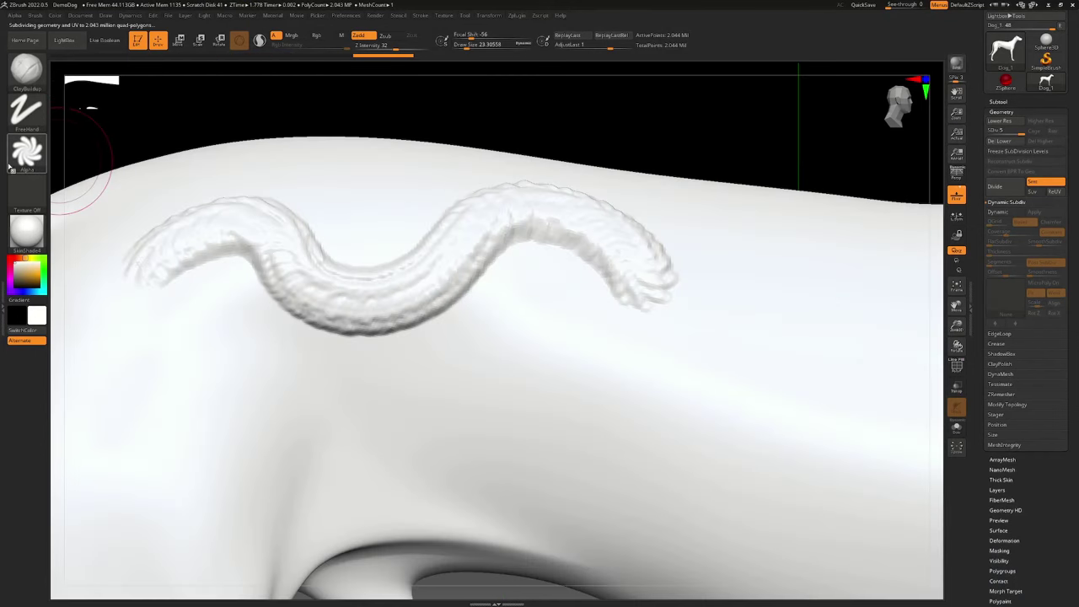
Sculpt wavy strokes across the dog using Alpha 61, then Alpha 42.
left_click(32, 160)
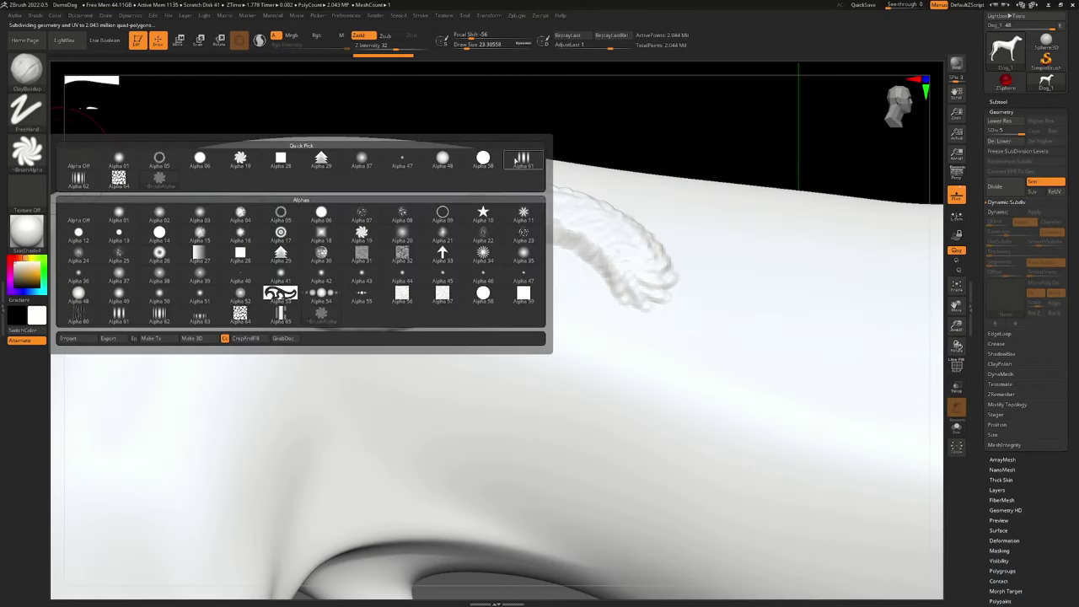
left_click(520, 160)
mouse_move(185, 373)
left_mouse_down()
mouse_move(278, 380)
mouse_move(623, 337)
mouse_move(700, 346)
left_mouse_up()
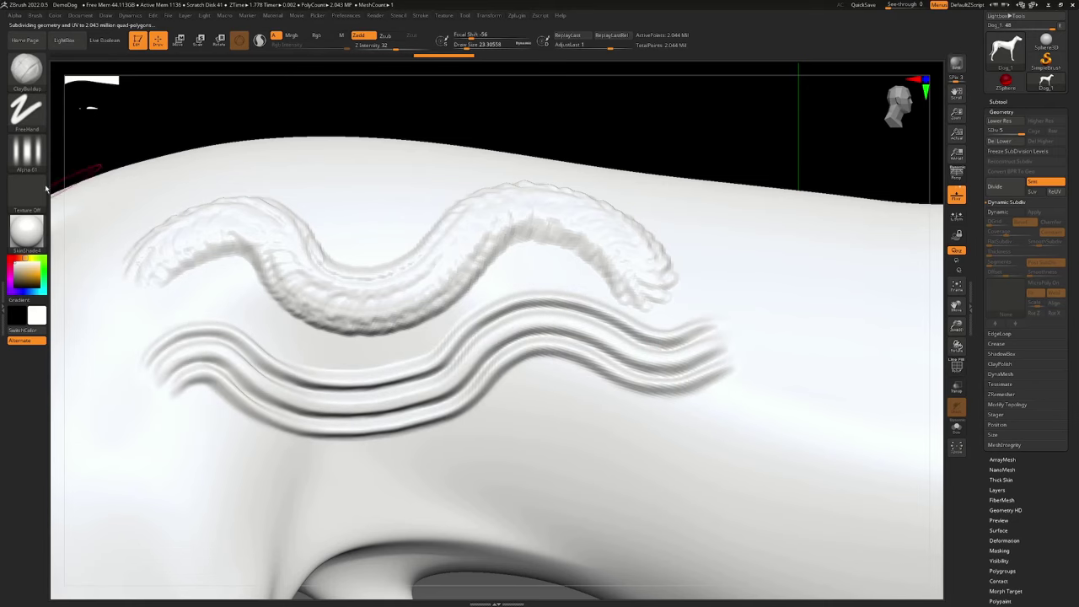
left_click(46, 165)
left_click(327, 274)
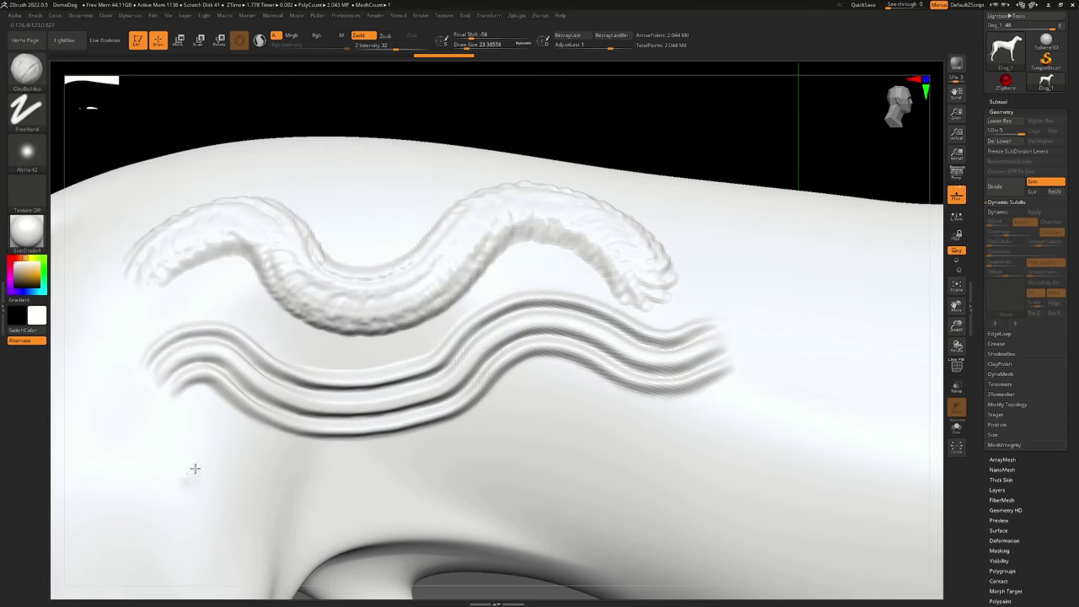
mouse_move(190, 472)
left_mouse_down()
mouse_move(493, 443)
mouse_move(702, 406)
left_mouse_up()
Set the stroke to DragRect with Alpha 64 and stamp scales on the flank, hip and belly.
left_click(26, 151)
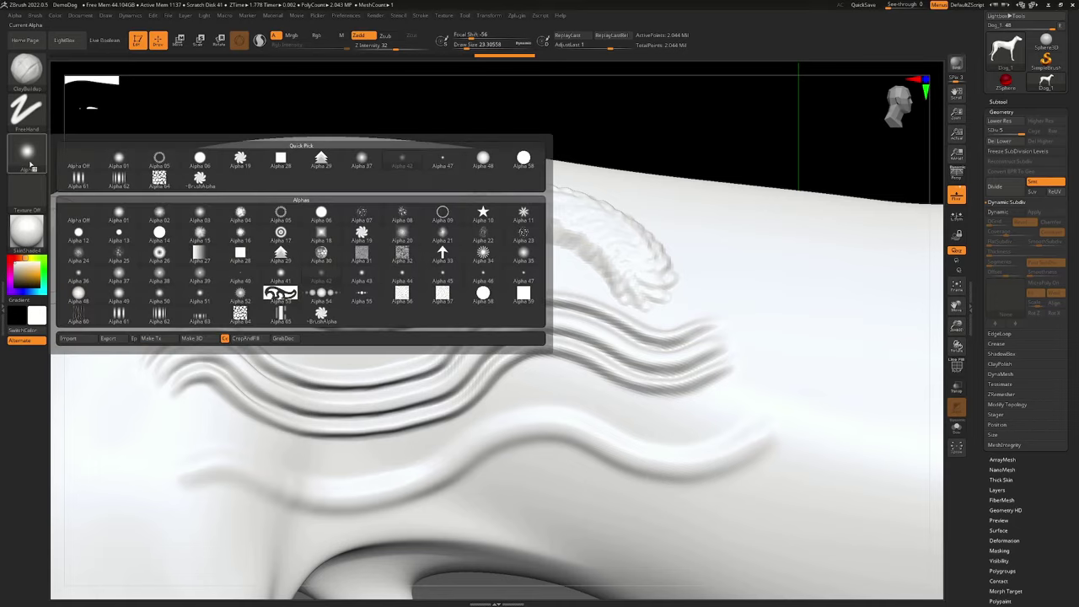
left_click(31, 123)
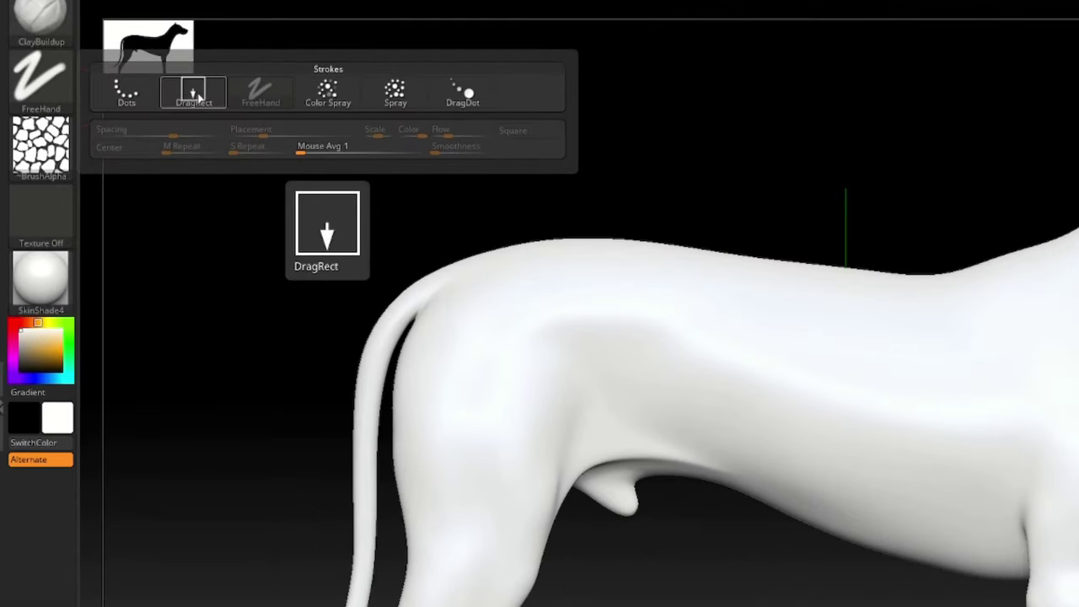
left_click(194, 92)
left_click(47, 168)
left_click(394, 413)
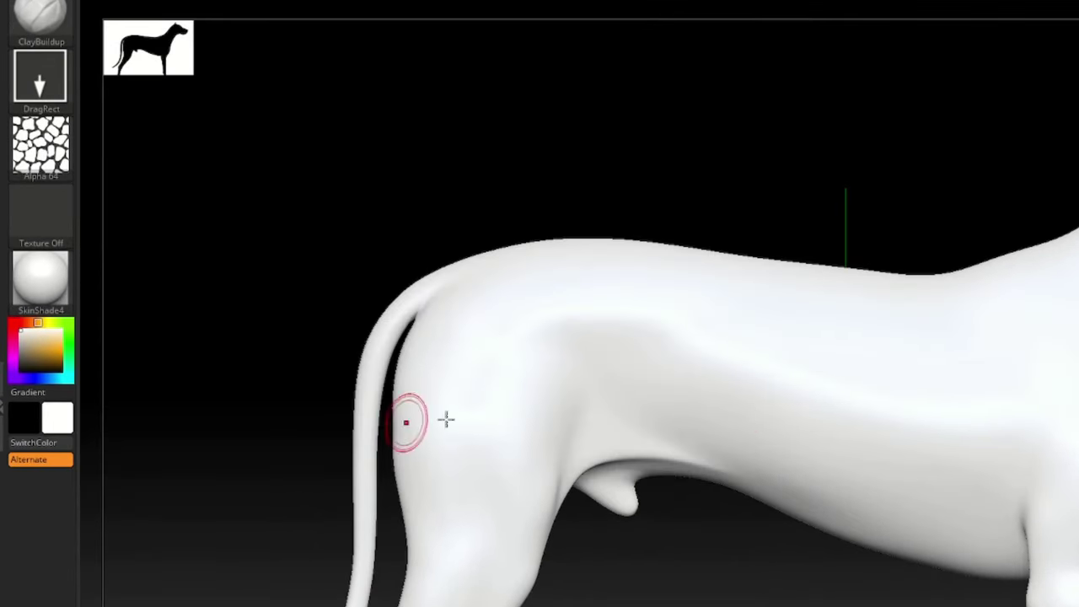
mouse_move(900, 397)
left_mouse_down()
mouse_move(992, 511)
mouse_move(1062, 569)
left_mouse_up()
left_click_drag(666, 371, 742, 472)
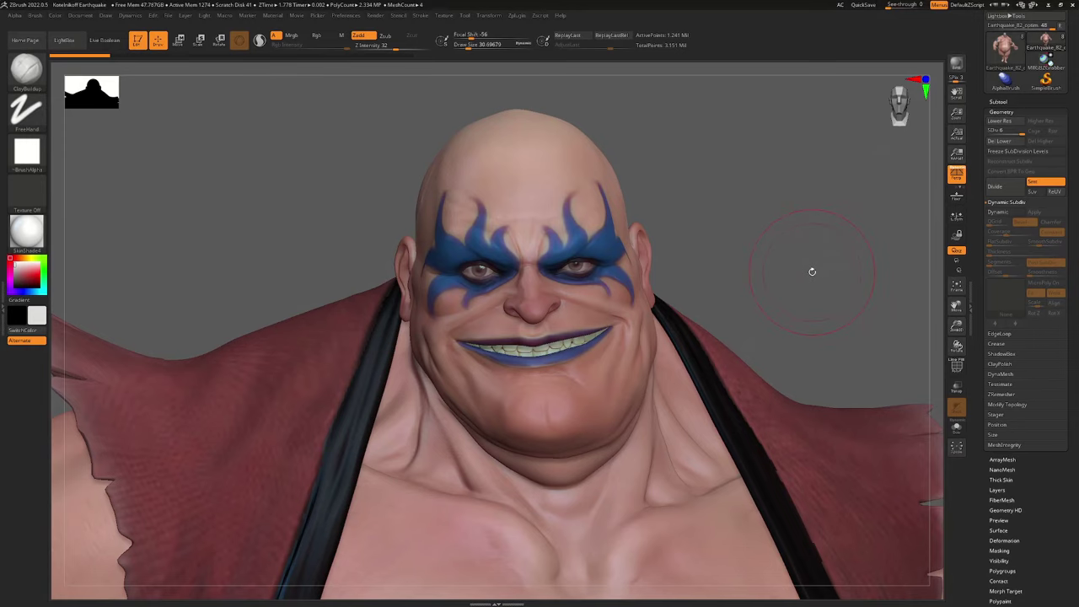
Rotate the bust and Ctrl-drag a mask rectangle over the upper face.
left_click_drag(812, 271, 655, 268)
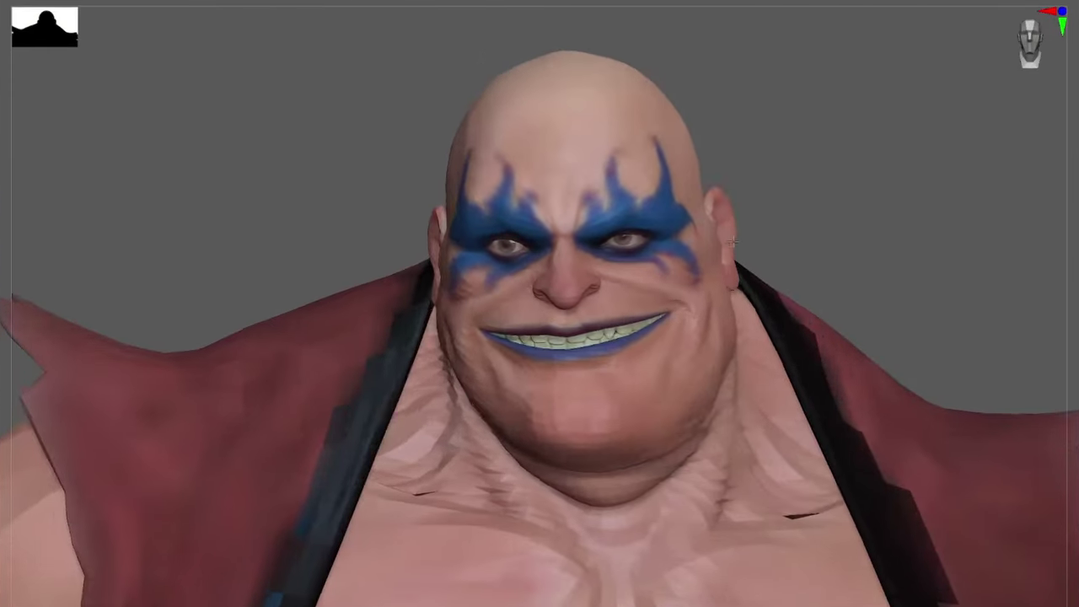
left_click_drag(732, 243, 739, 240)
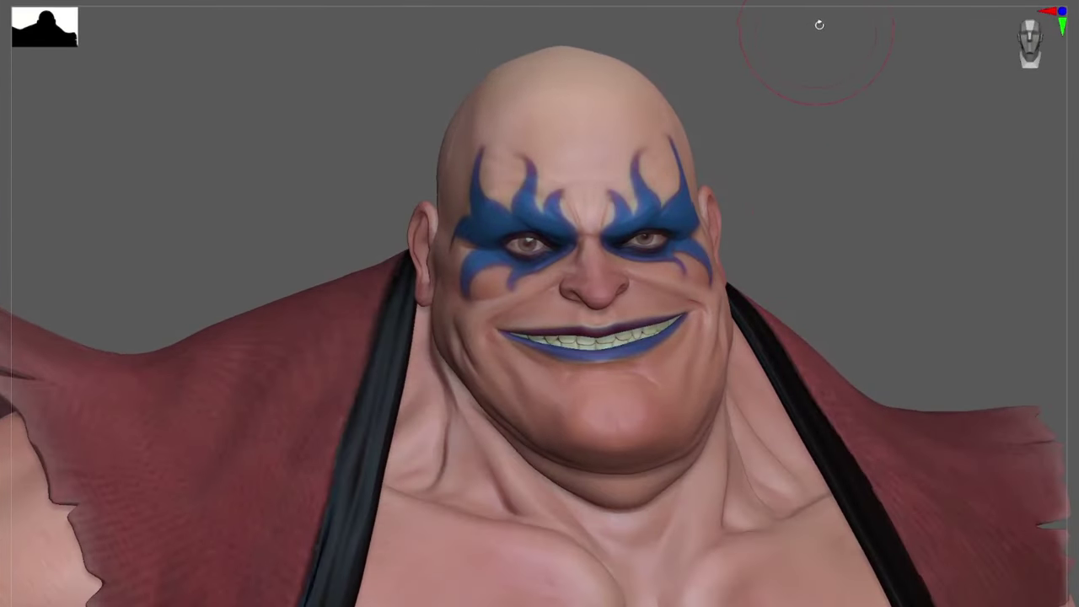
mouse_move(887, 14)
left_mouse_down("ctrl")
mouse_move(357, 52)
mouse_move(285, 357)
left_mouse_up("ctrl")
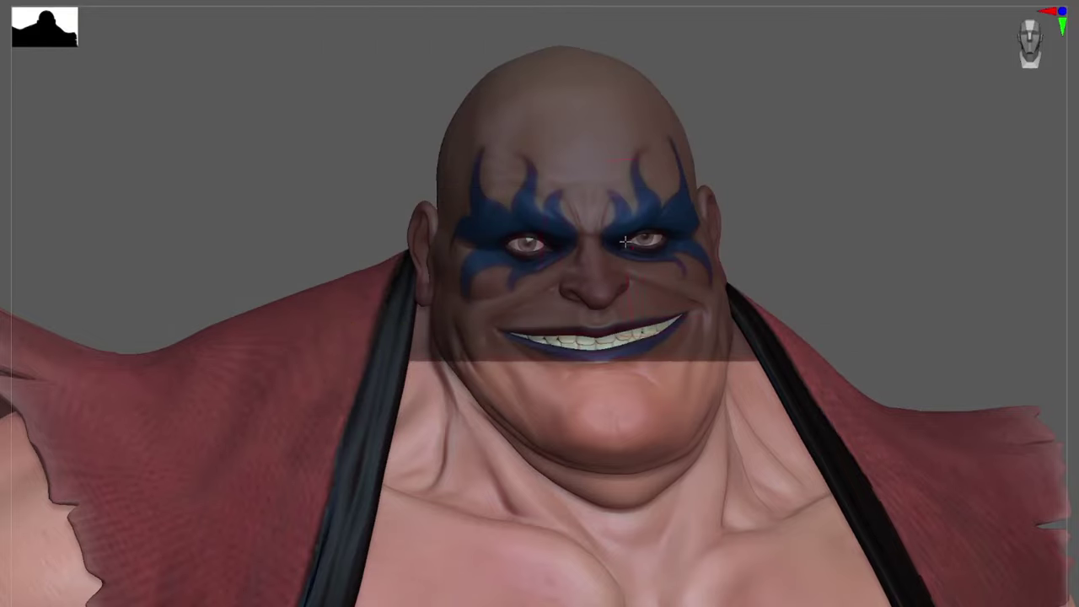
Orbit onto the jaw and Ctrl-click twice to blur the mask's hard edge.
left_click_drag(573, 392, 944, 80)
key("s")
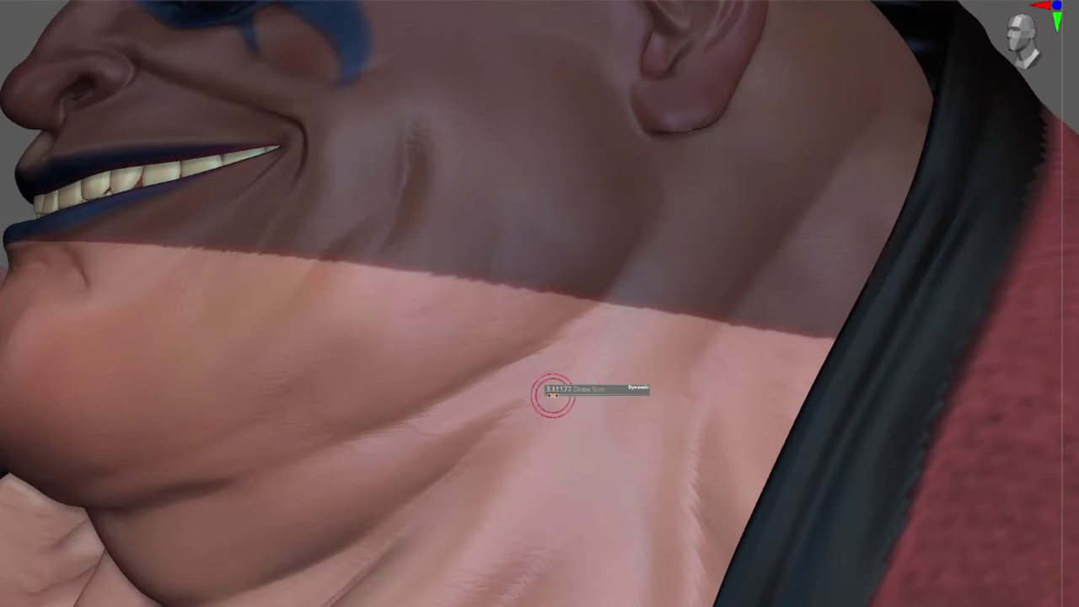
left_click(424, 316, "ctrl")
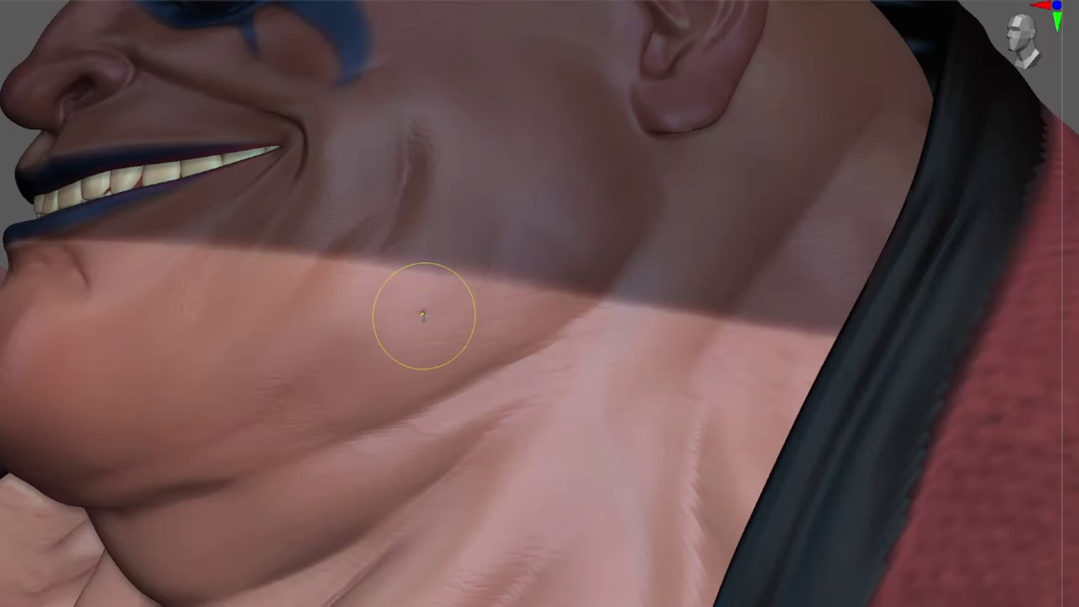
left_click(422, 316, "ctrl")
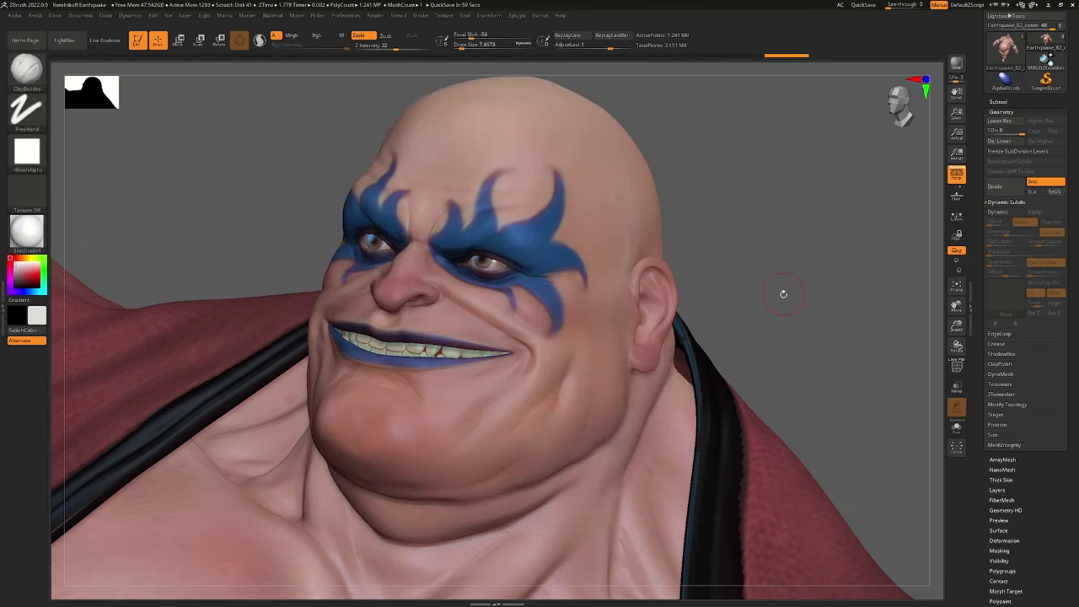
left_click_drag(783, 294, 802, 244)
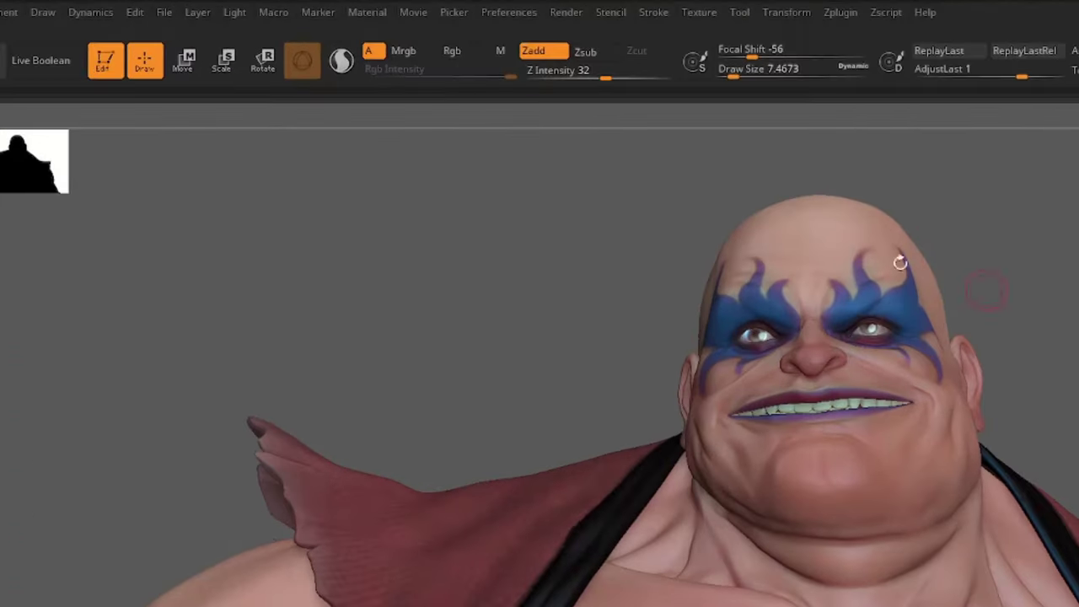
Show the transform gizmo, drag it to the model's right, and rotate the sphere away from the frog.
left_click(186, 75)
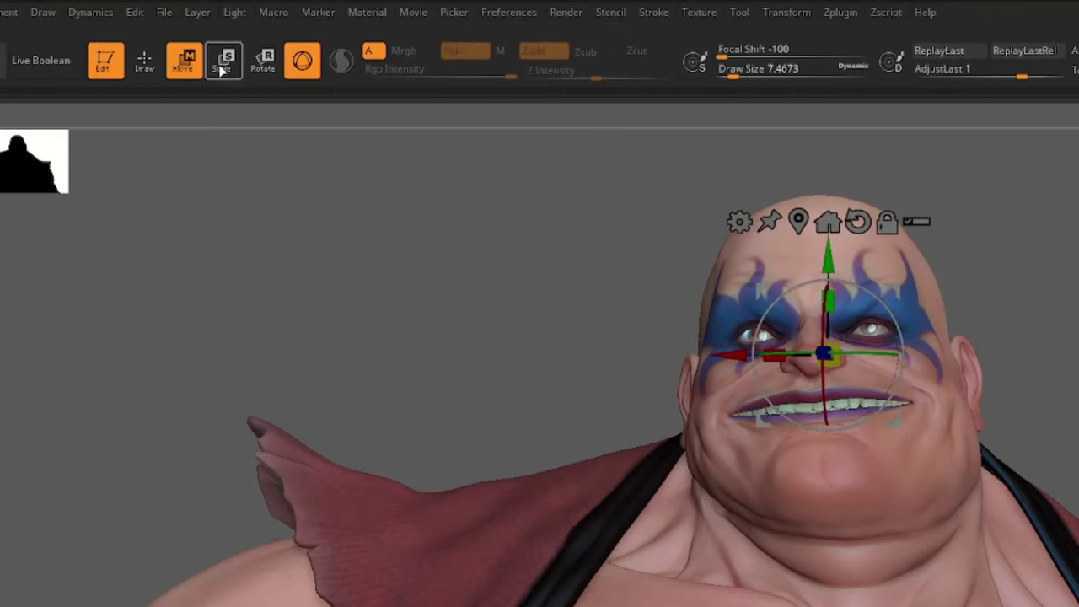
left_click(186, 65)
left_click(144, 63)
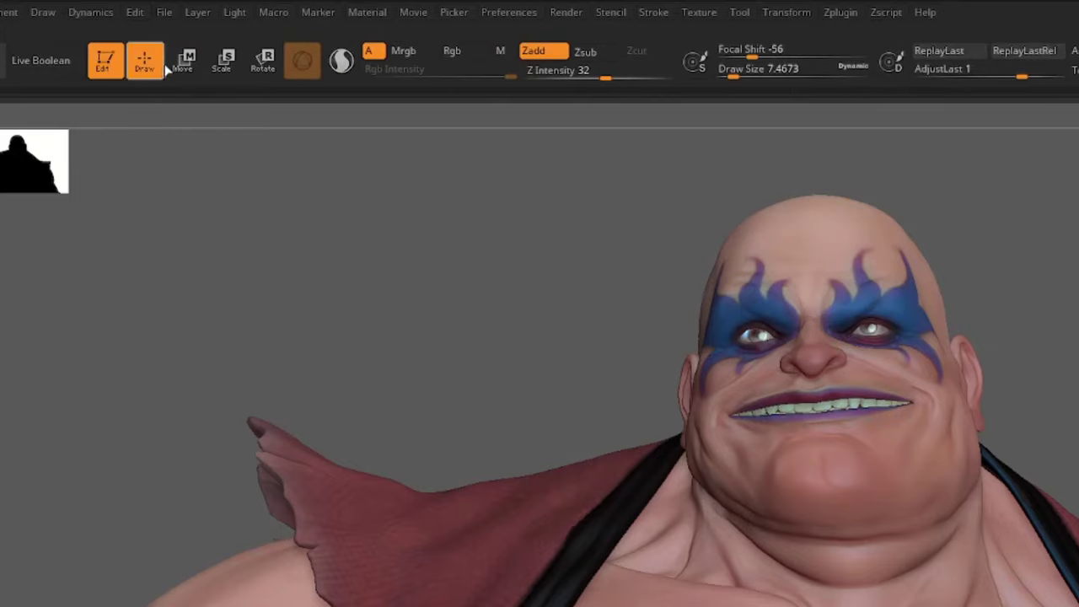
left_click(177, 70)
left_click(144, 63)
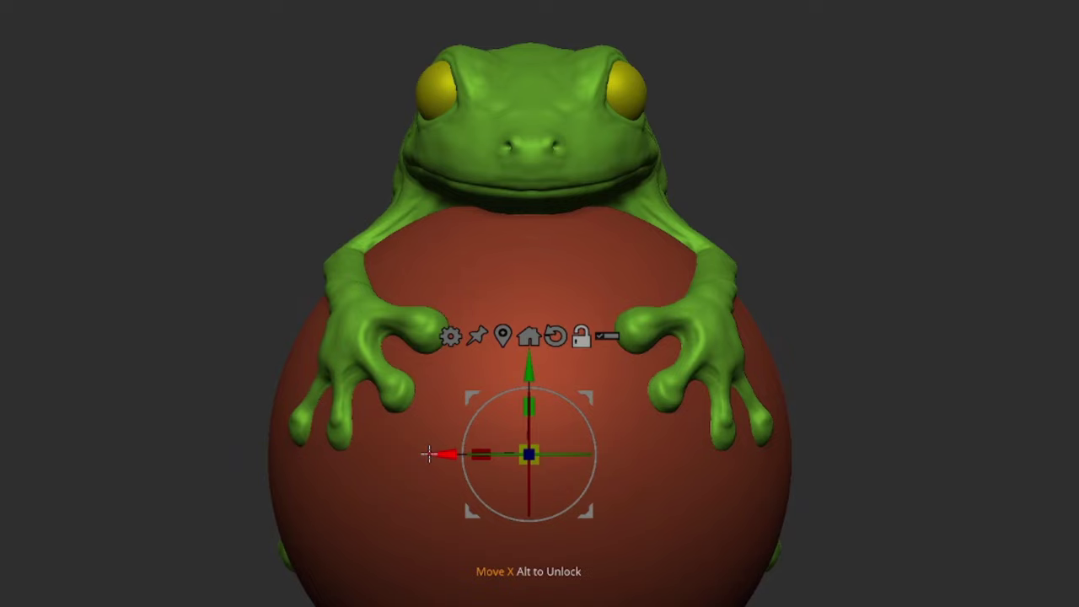
left_click_drag(429, 454, 844, 447, "alt")
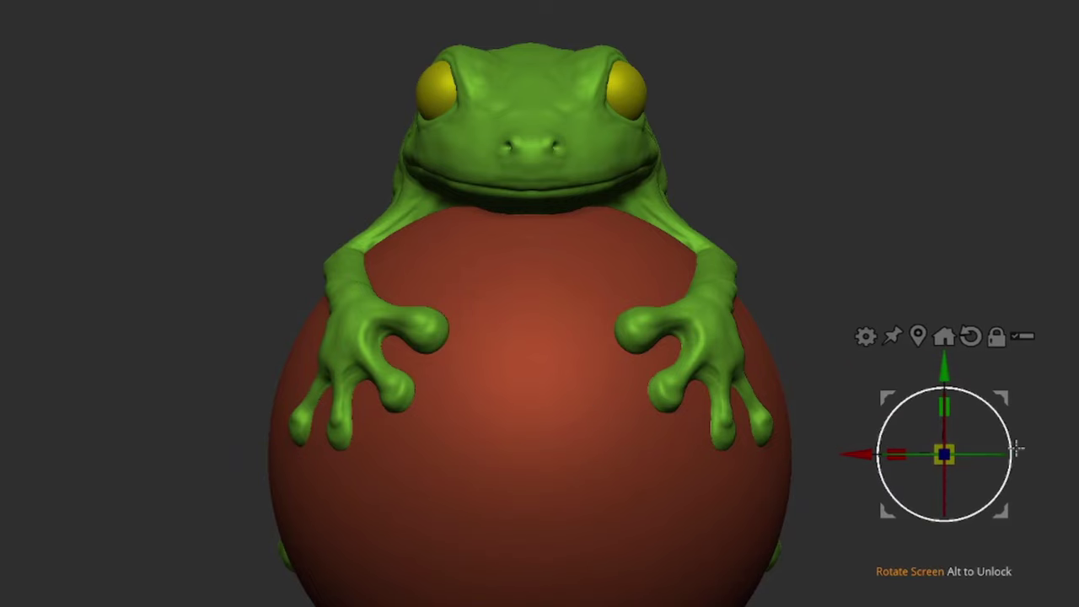
left_click_drag(1016, 450, 928, 314)
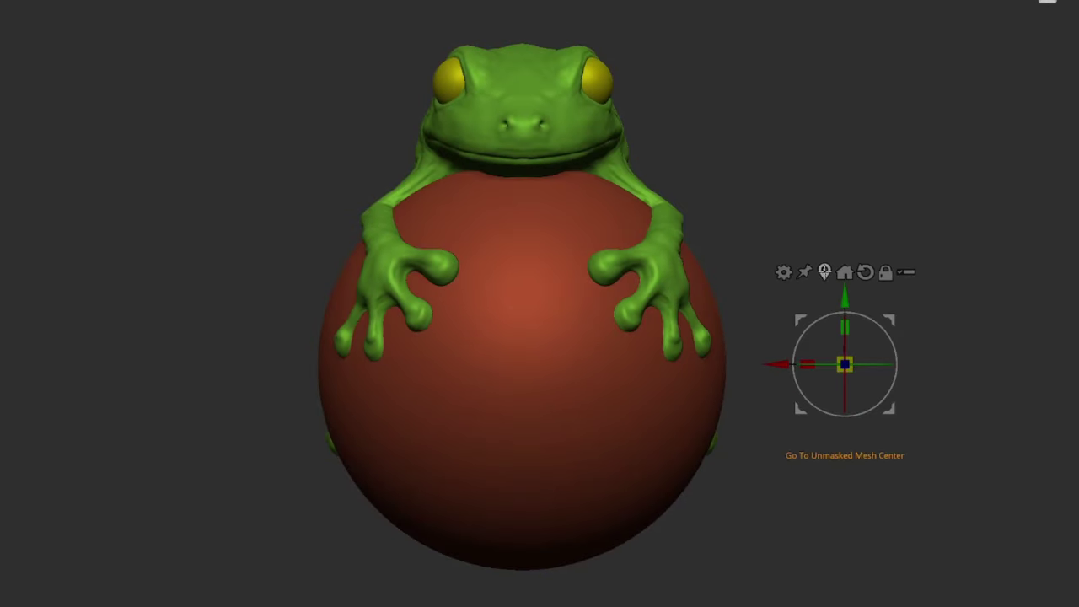
Recentre the gizmo on the sphere's mesh and snap the sphere back onto the frog.
left_click(824, 271)
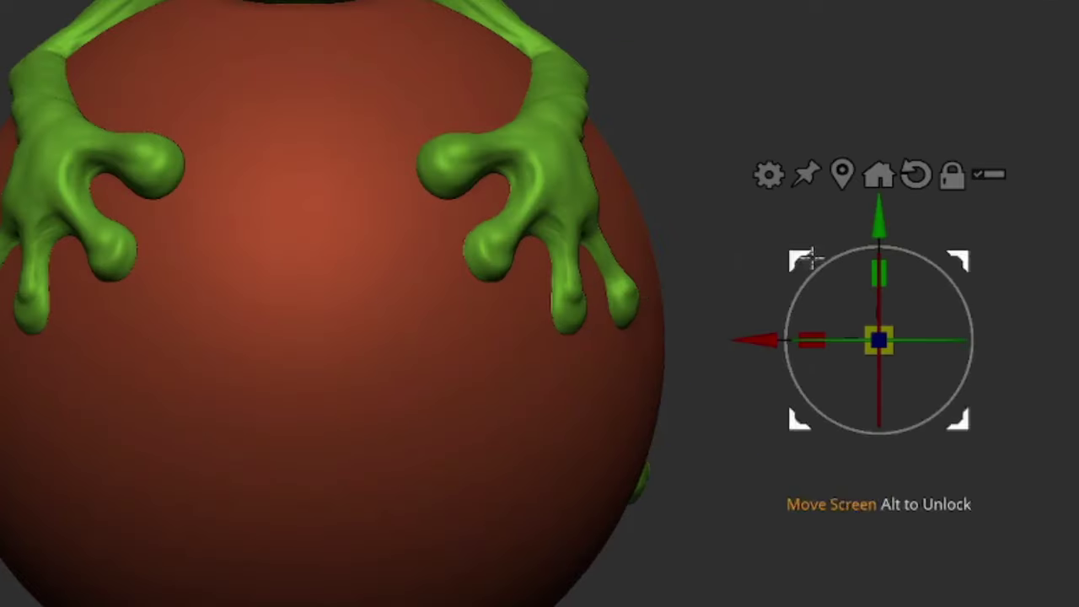
left_click(840, 173)
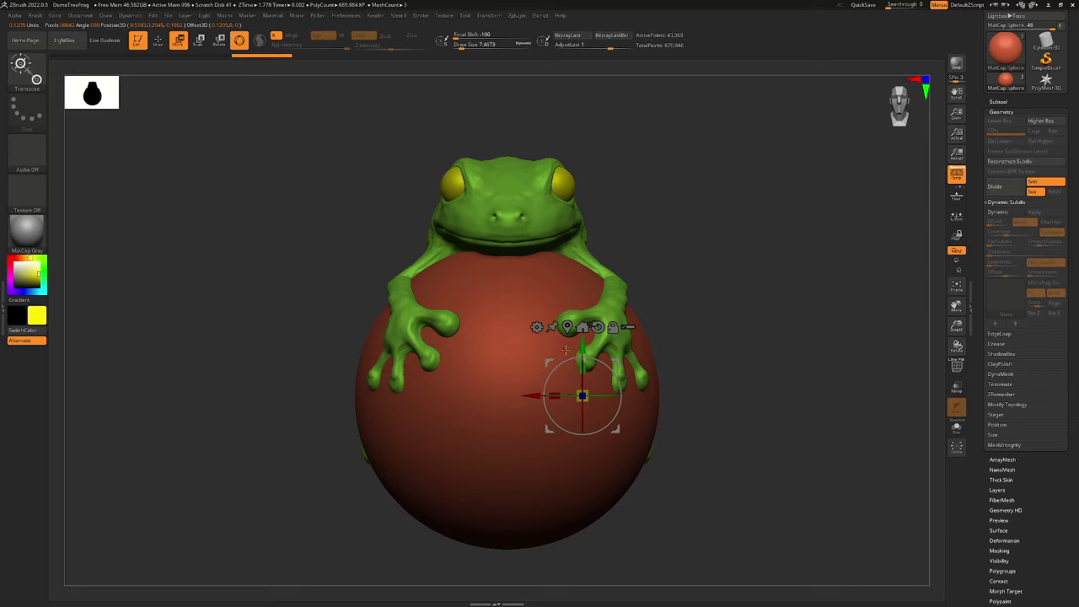
left_click(567, 327)
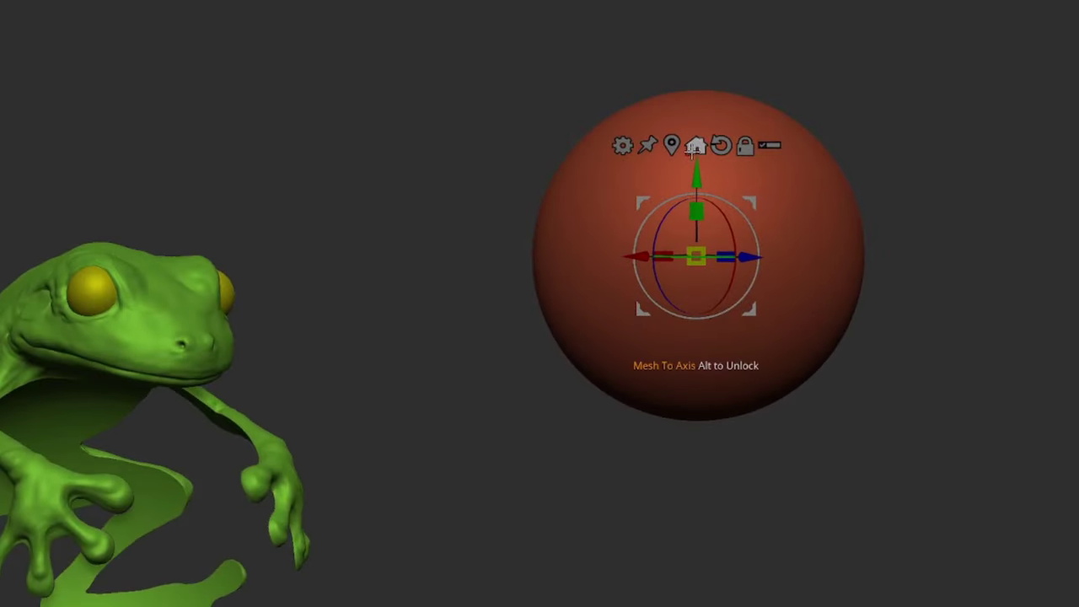
left_click(695, 145)
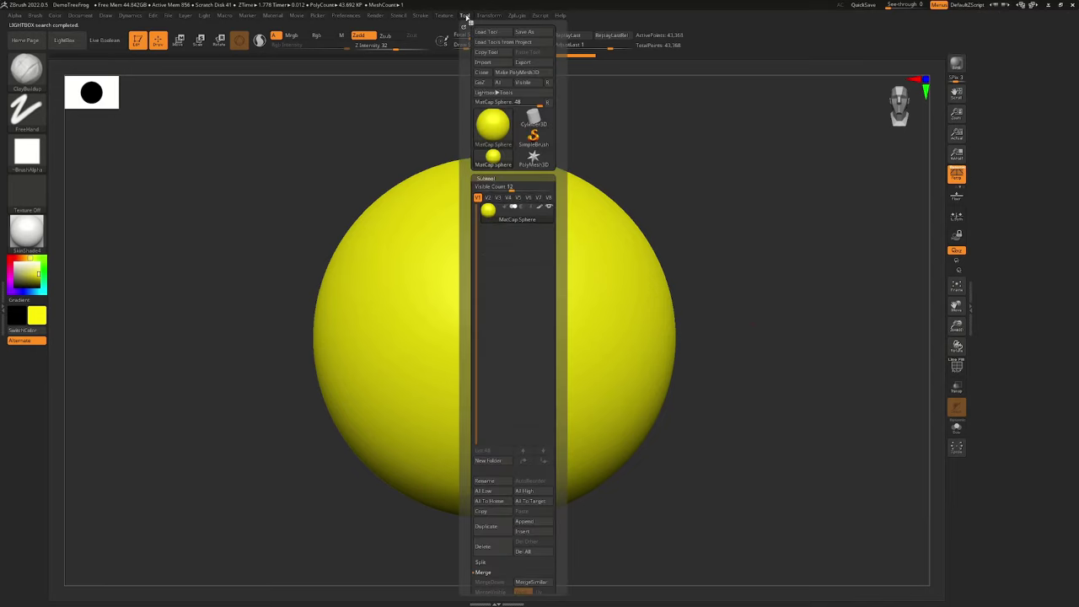
Expand the Tool palette's Subtool list and append a Sphere3D as a new subtool.
left_click(992, 16)
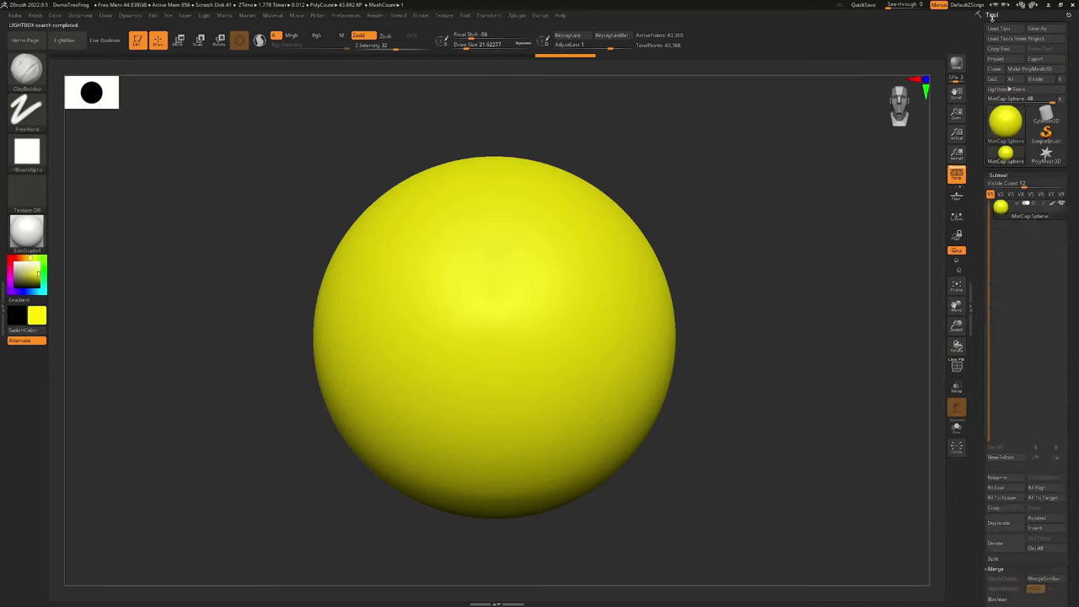
left_click(992, 16)
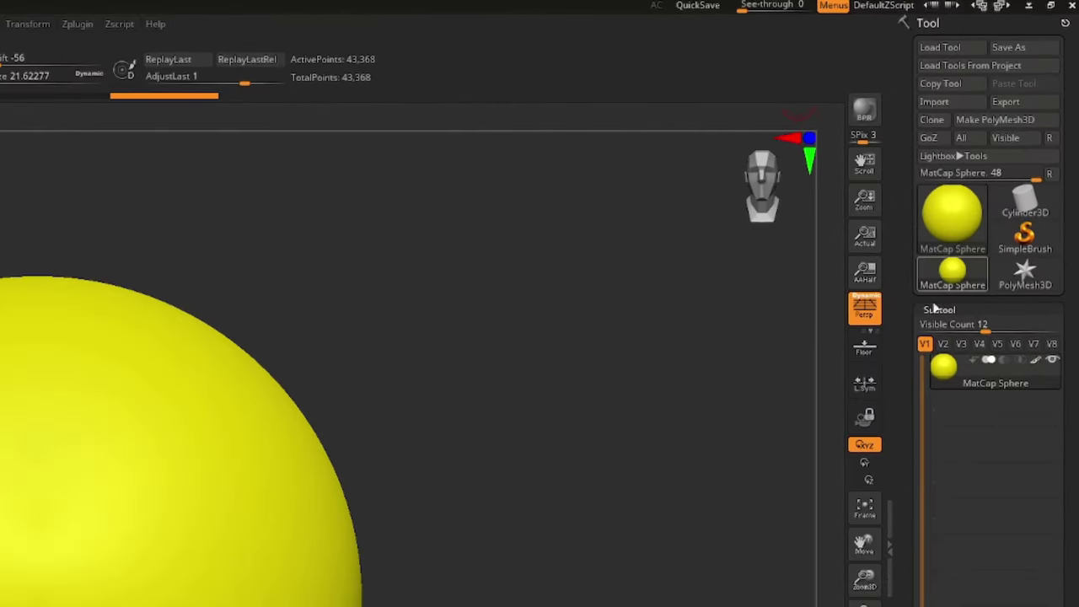
left_click(930, 309)
left_click(934, 177)
left_click(934, 176)
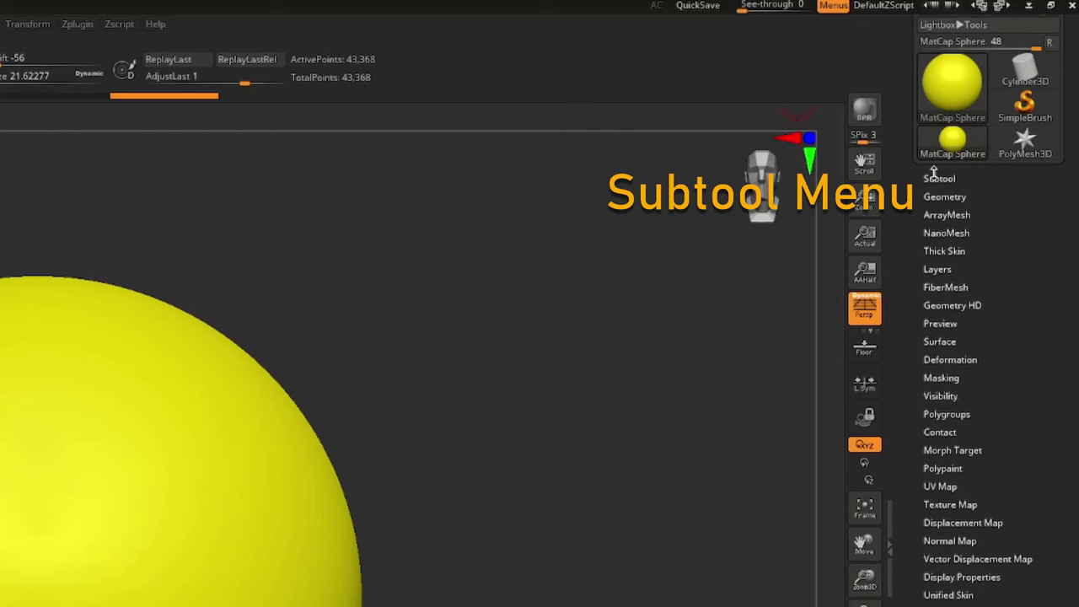
left_click(933, 177)
mouse_move(944, 244)
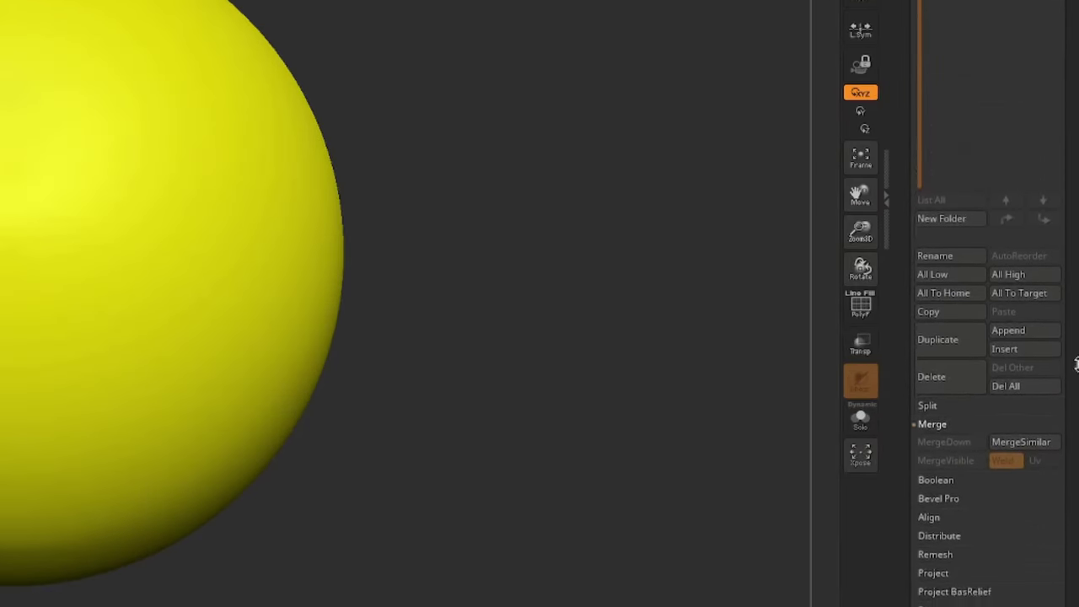
left_click(1049, 355)
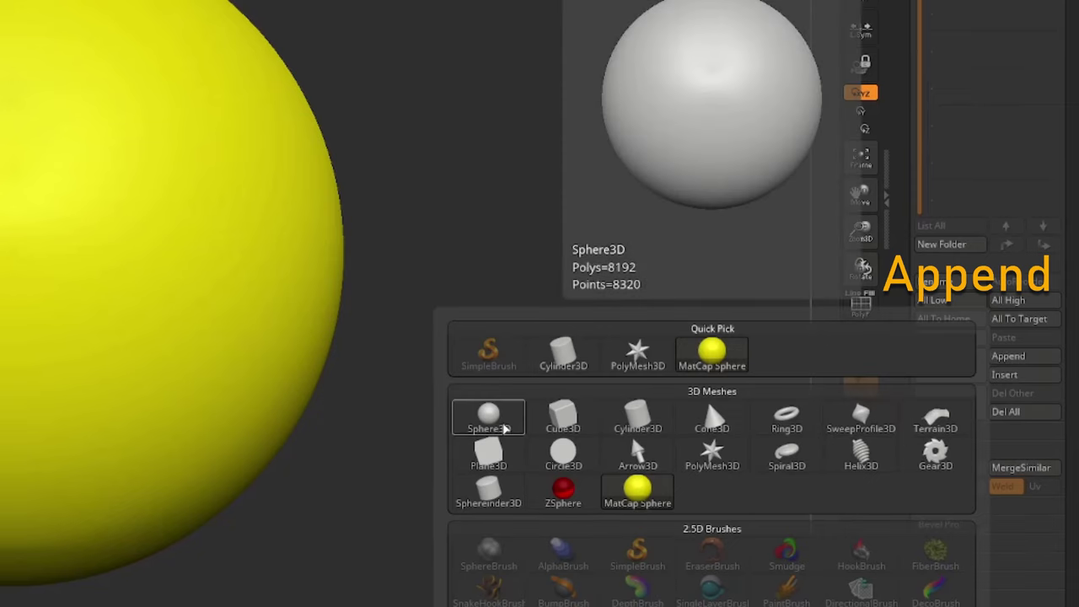
left_click(506, 429)
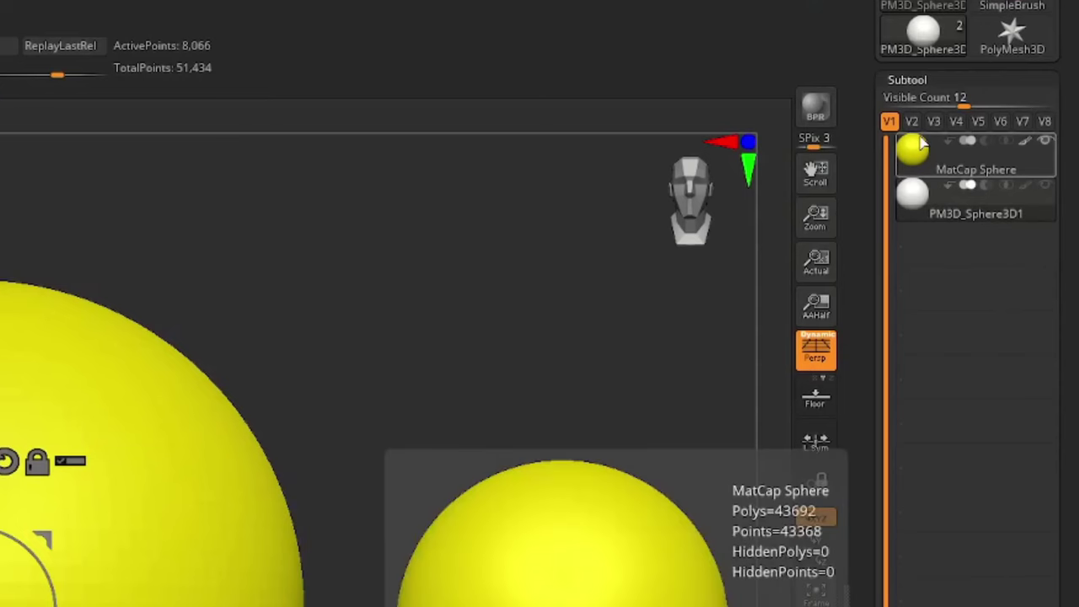
Switch the active subtool back and forth between MatCap Sphere and PM3D_Sphere3D1.
left_click(914, 152)
left_click(927, 209)
left_click(922, 165)
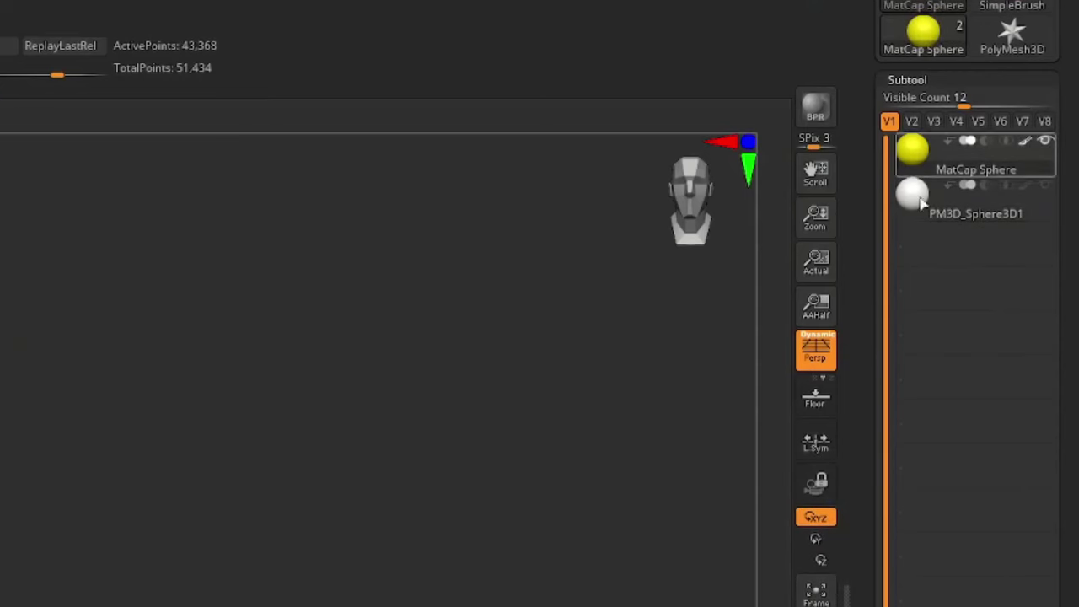
left_click(936, 209)
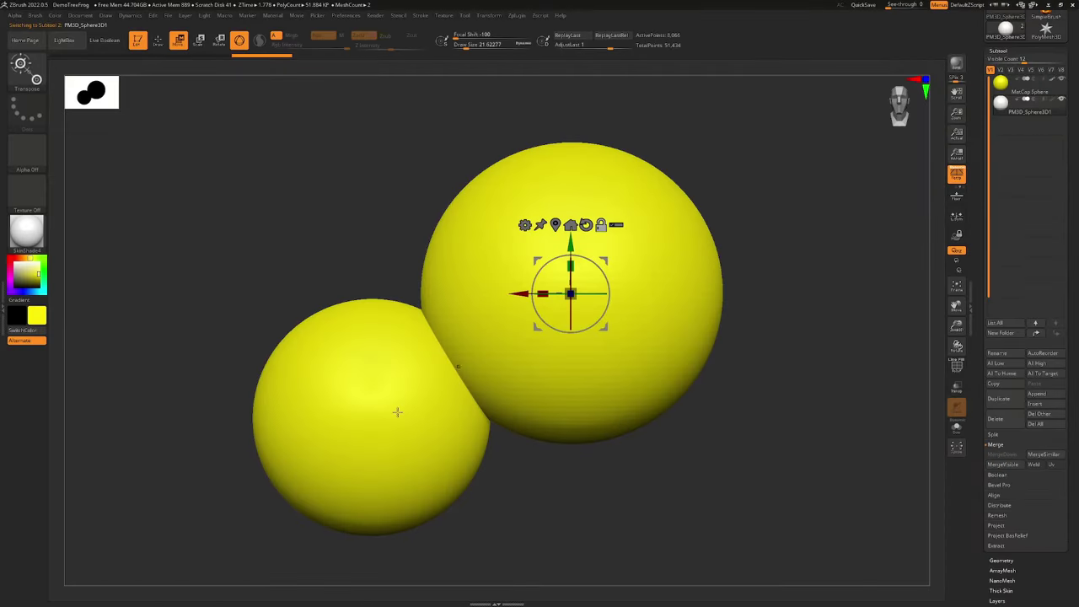
left_click(914, 152)
left_click(936, 202)
left_click(426, 384)
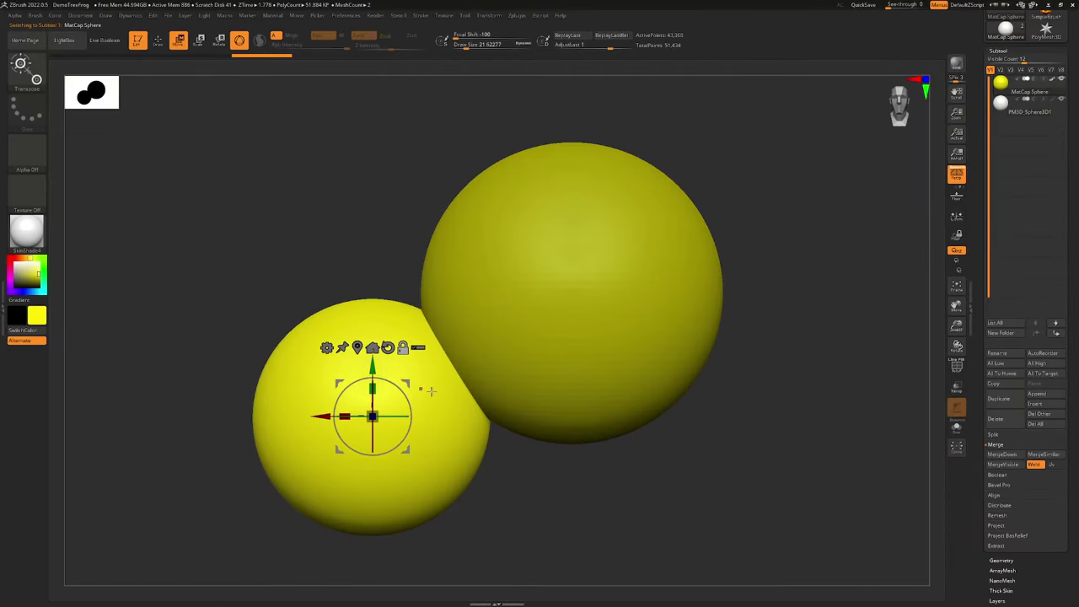
left_click(580, 282)
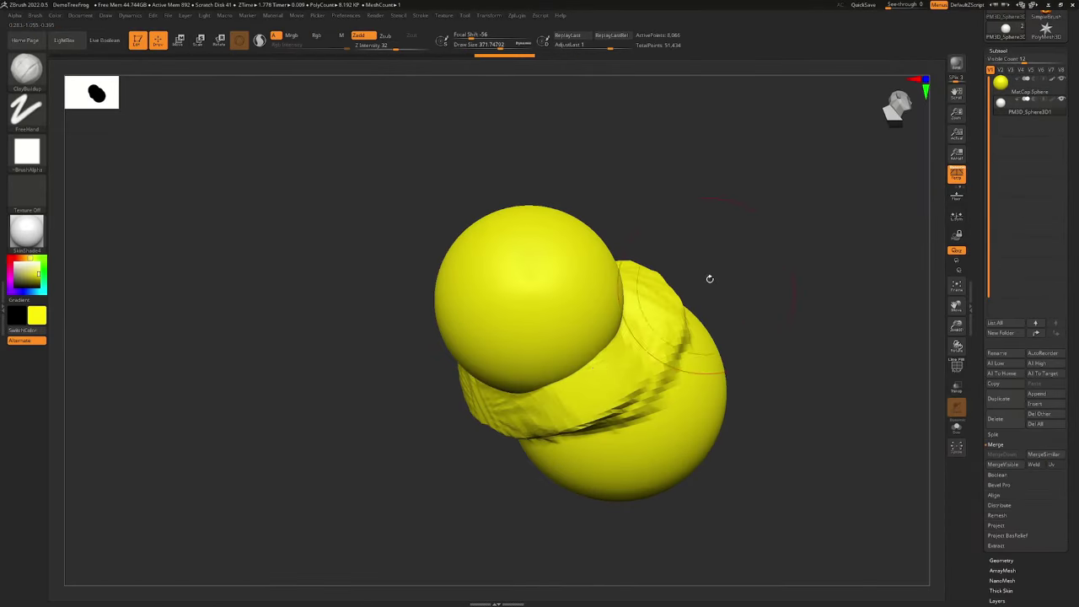
mouse_move(708, 277)
left_mouse_down()
mouse_move(593, 192)
mouse_move(638, 364)
mouse_move(783, 366)
mouse_move(763, 334)
mouse_move(705, 344)
left_mouse_up()
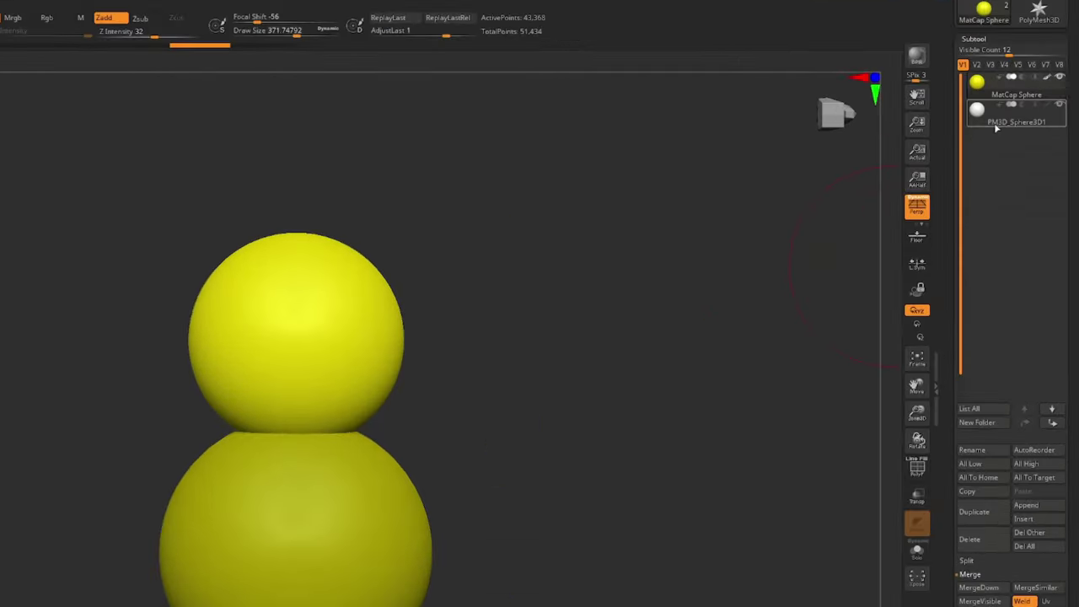
Move PM3D_Sphere3D1 to the top, then the bottom of the list, and make MatCap Sphere active.
left_click(1047, 582)
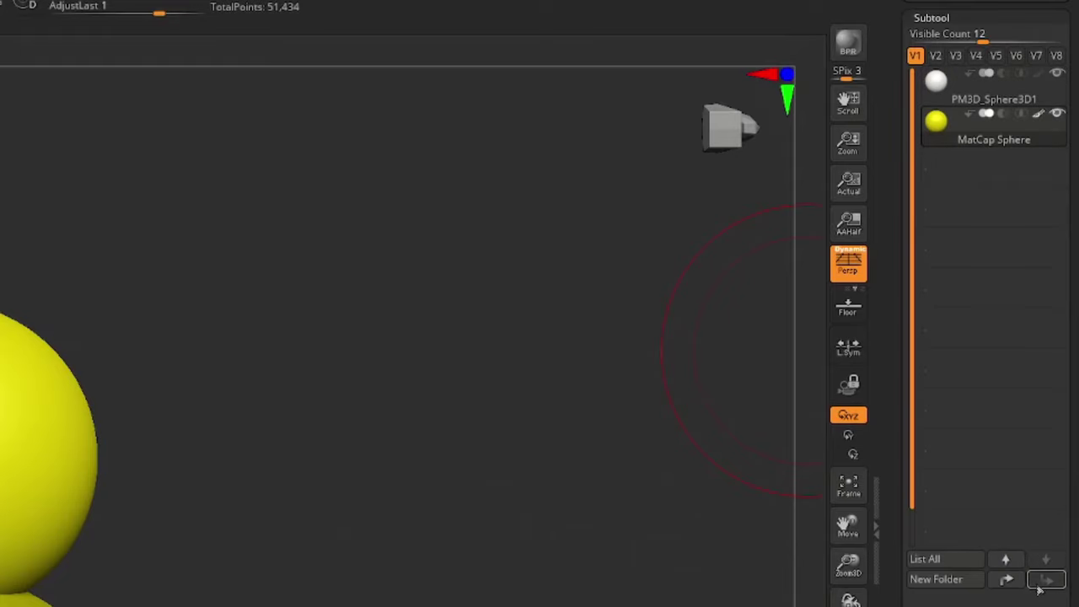
mouse_move(970, 107)
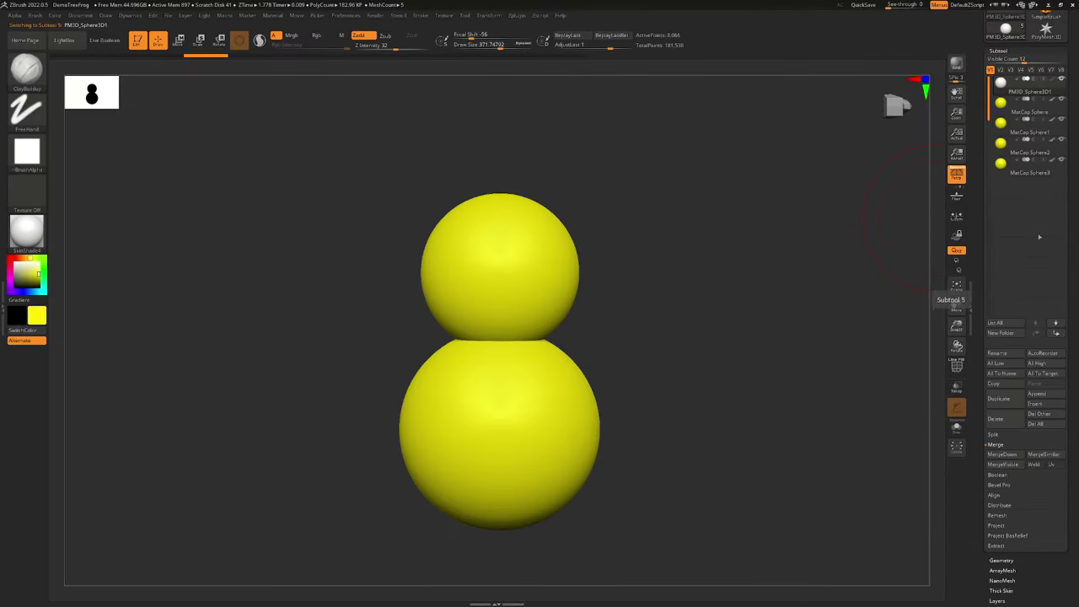
left_click(1057, 333, "shift")
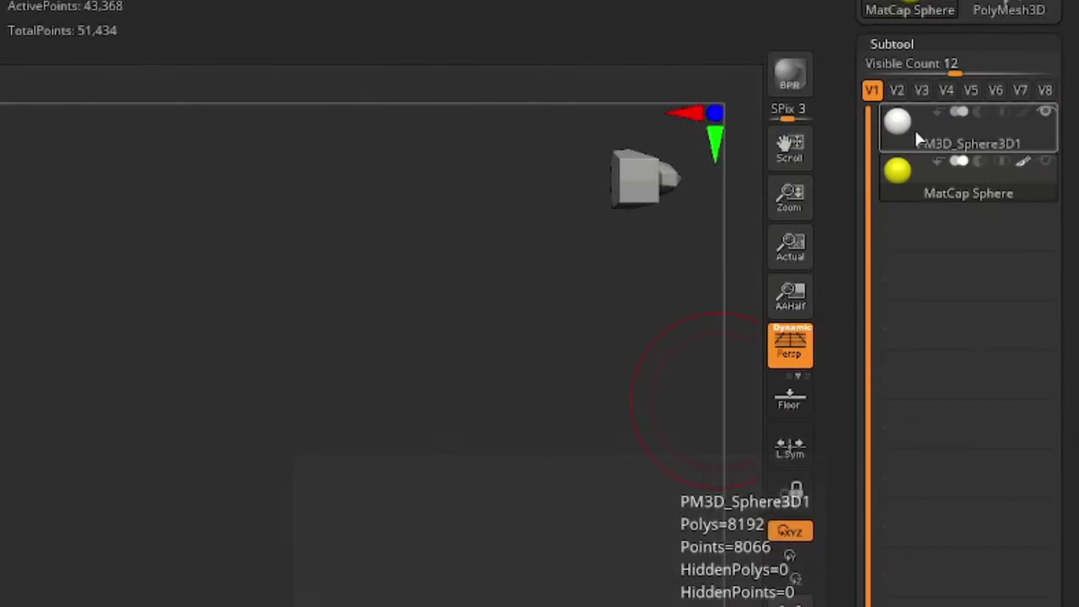
mouse_move(1007, 104)
left_click(915, 183)
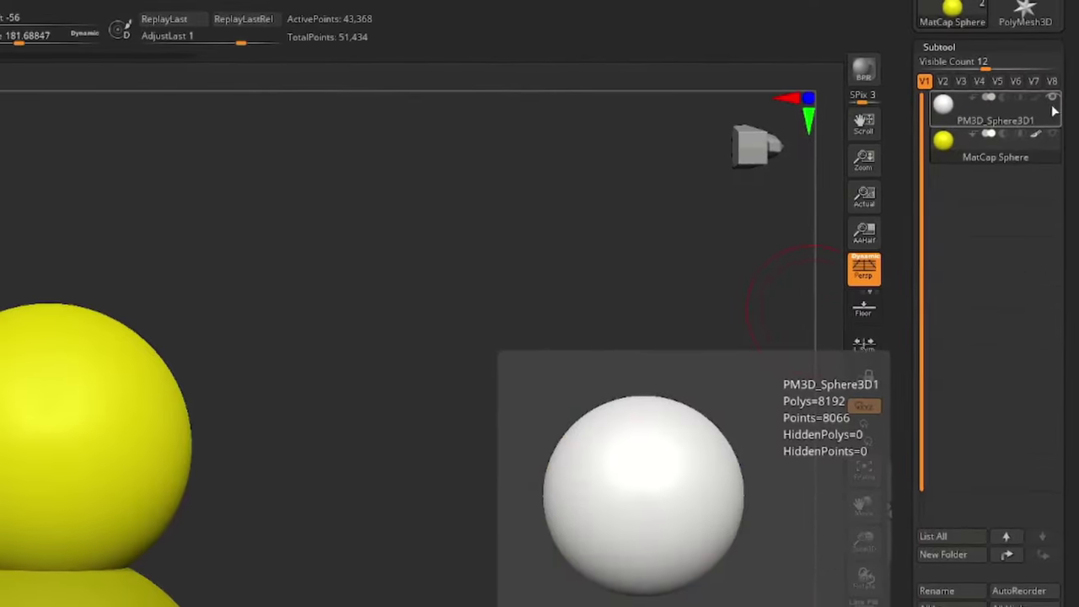
mouse_move(950, 150)
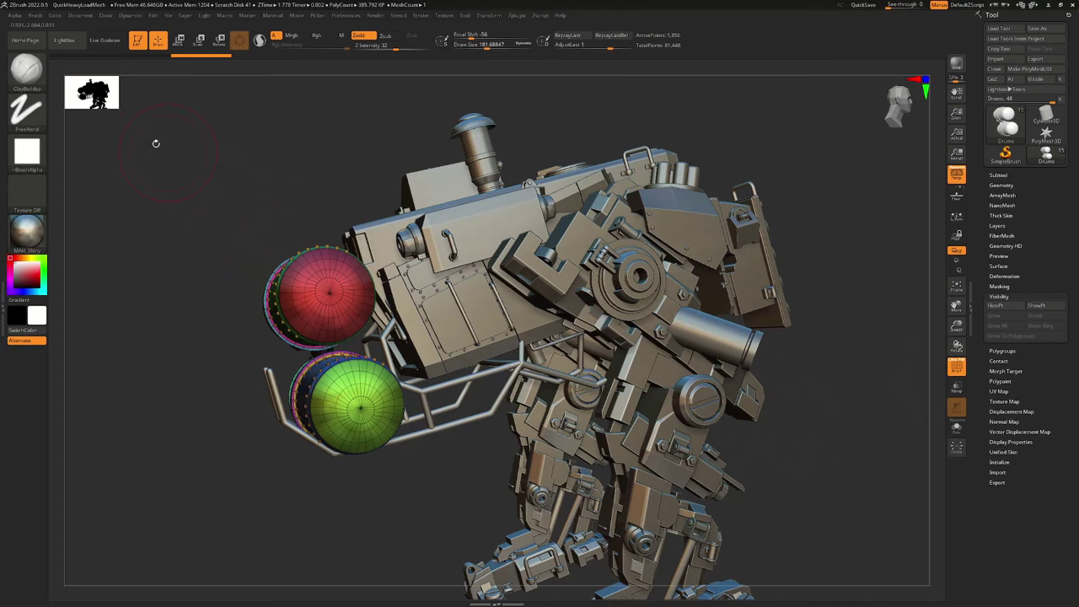
left_click_drag(107, 129, 446, 359, "ctrl")
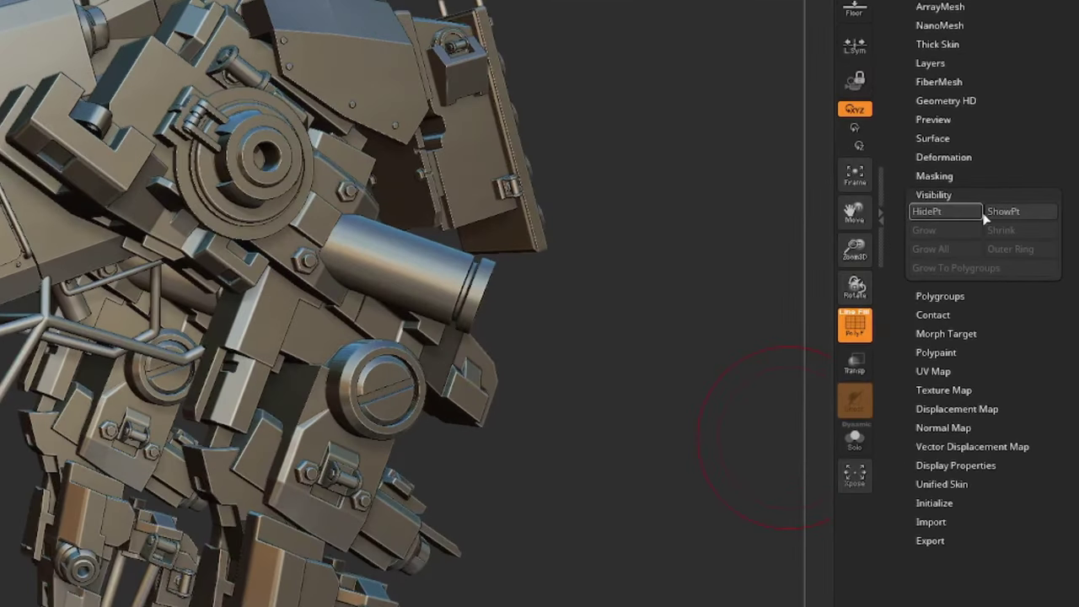
left_click(932, 194)
left_click(930, 196)
left_click(929, 212)
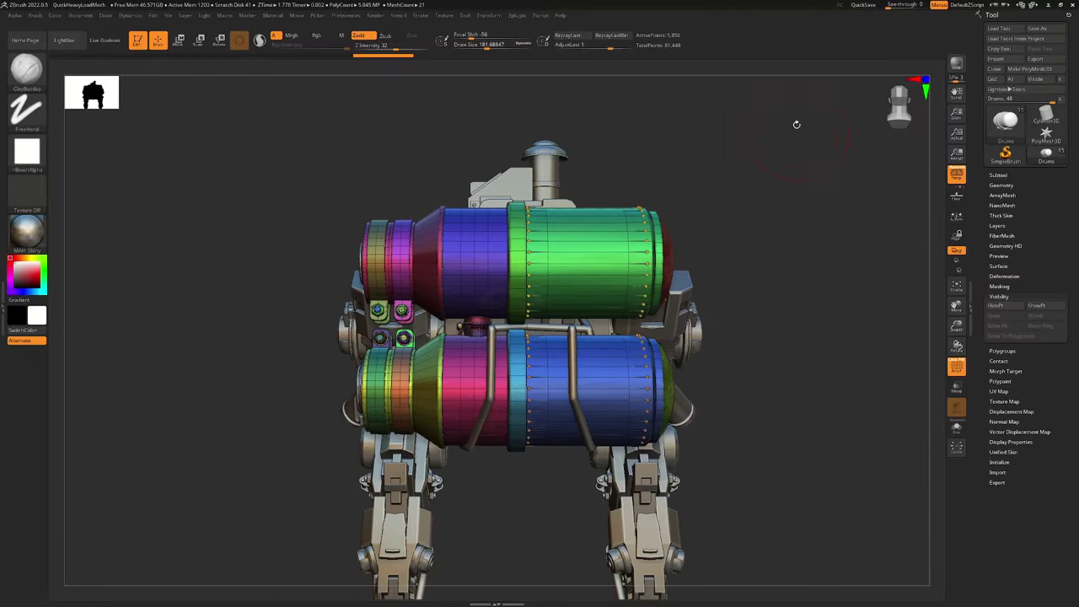
mouse_move(795, 105)
left_mouse_down("ctrl+shift")
mouse_move(424, 221)
mouse_move(213, 332)
left_mouse_up("ctrl+shift")
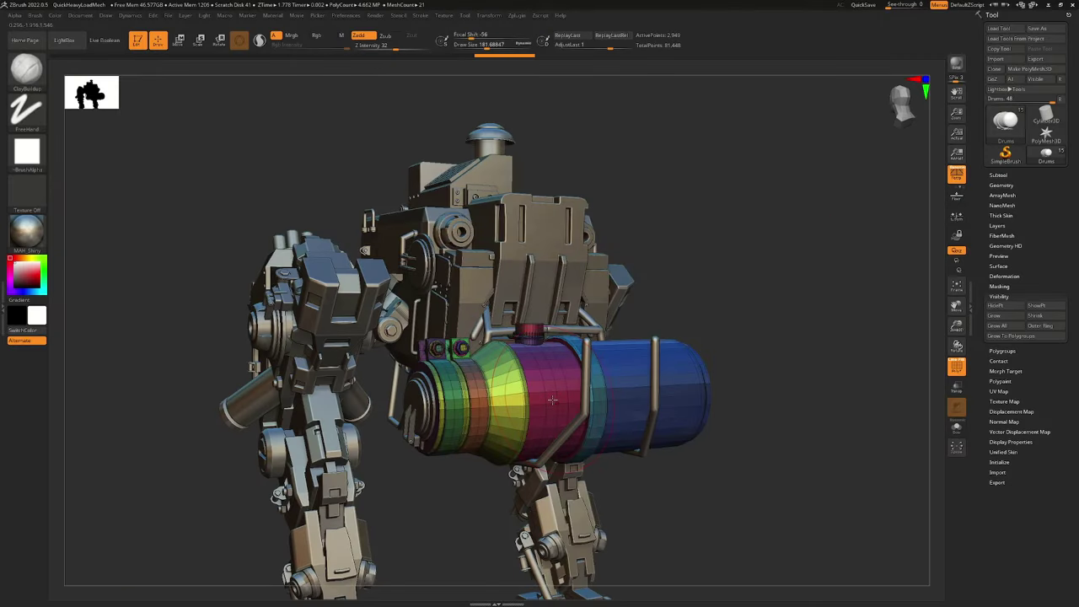
left_click_drag(846, 283, 804, 315, "ctrl+shift")
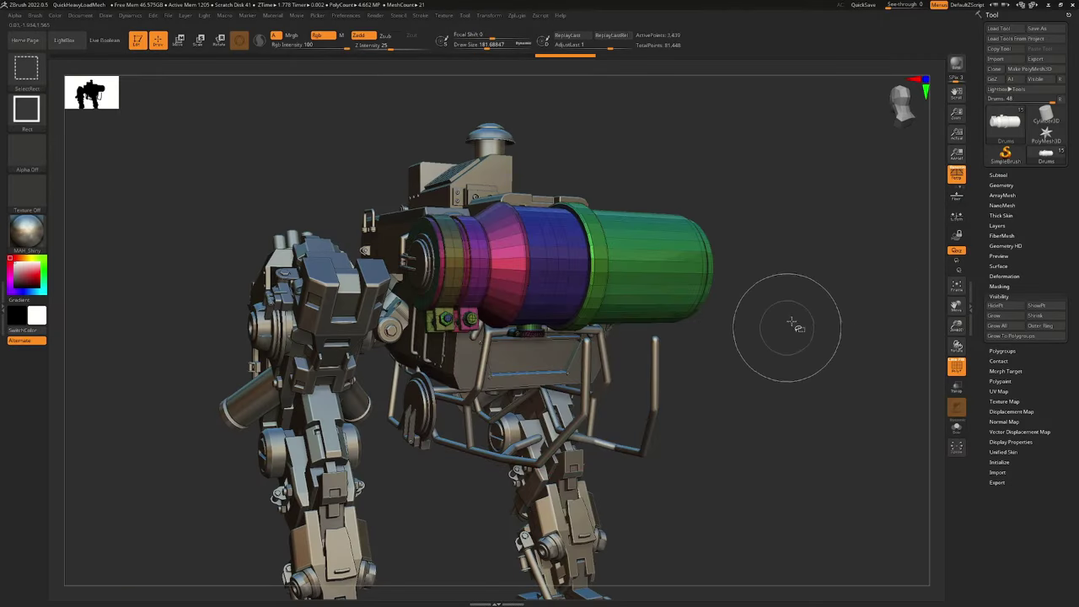
key("ctrl+z")
key("ctrl+shift+z")
key("ctrl+z")
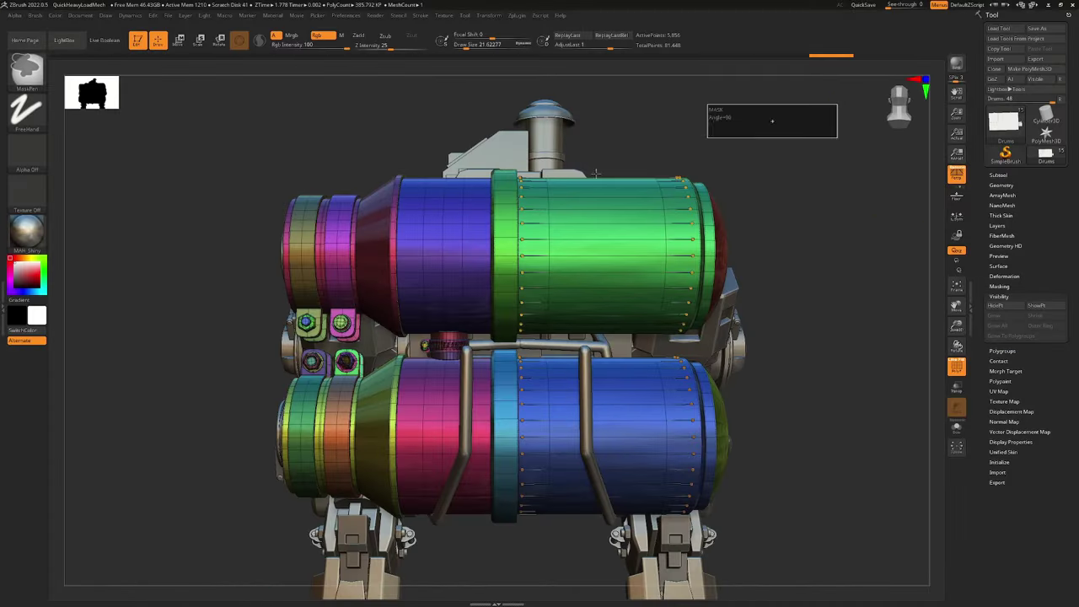
Mask the whole upper tank, then its left end and right part, making each a new polygroup.
left_click_drag(595, 172, 193, 284, "ctrl")
key("ctrl+w")
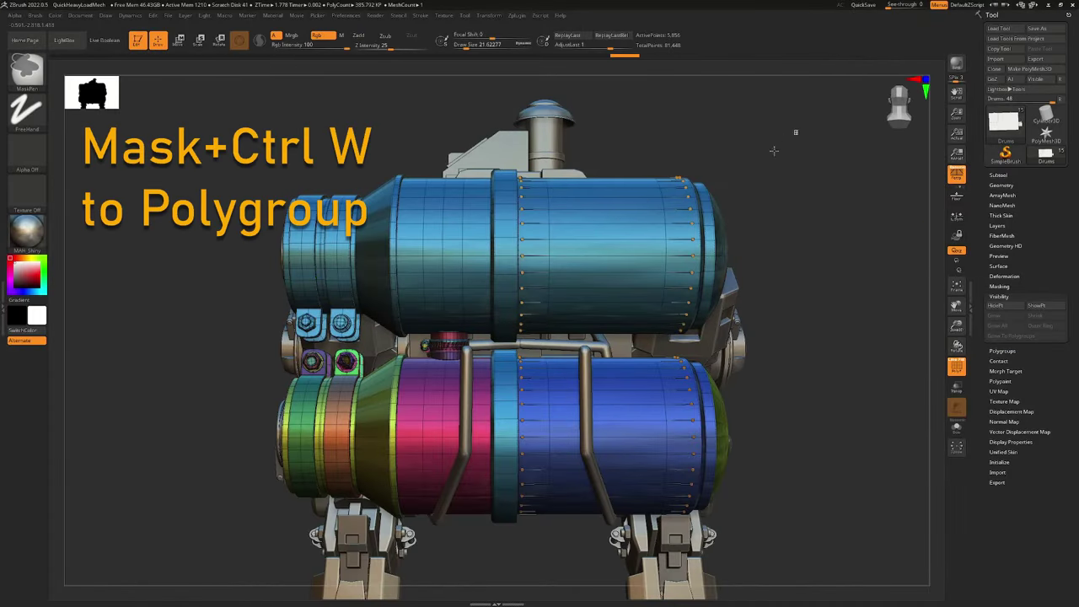
key("ctrl")
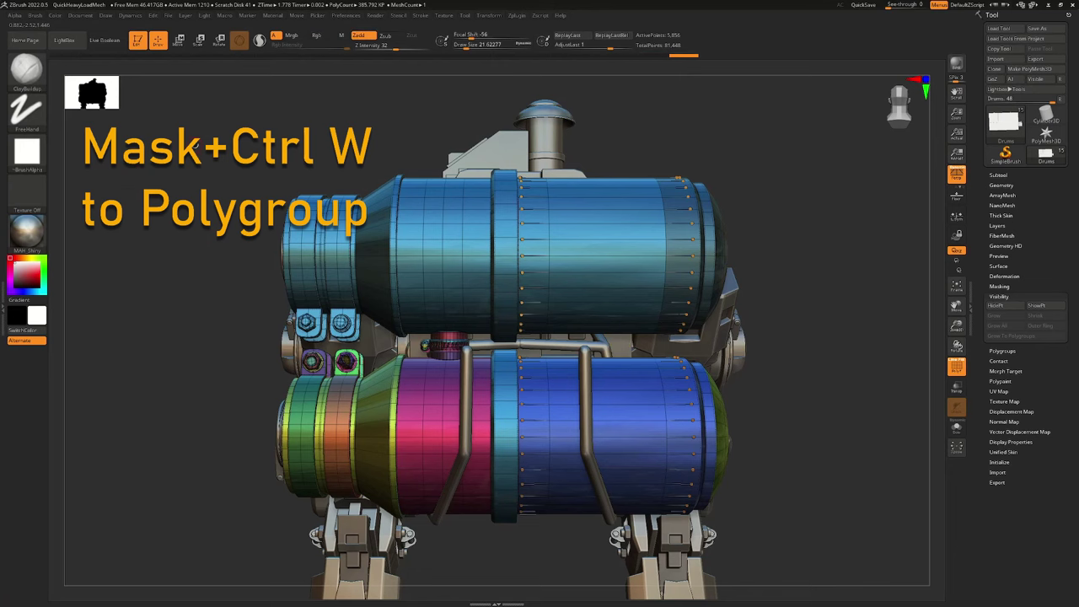
left_click_drag(193, 146, 426, 331, "ctrl")
key("ctrl+w")
mouse_move(788, 116)
left_mouse_down("ctrl")
mouse_move(545, 385)
mouse_move(420, 384)
left_mouse_up("ctrl")
key("ctrl+w")
Toggle the Polyframe polygroup colour display off and on, ending with coloured polygroups shown.
left_click(956, 366)
left_click(923, 360)
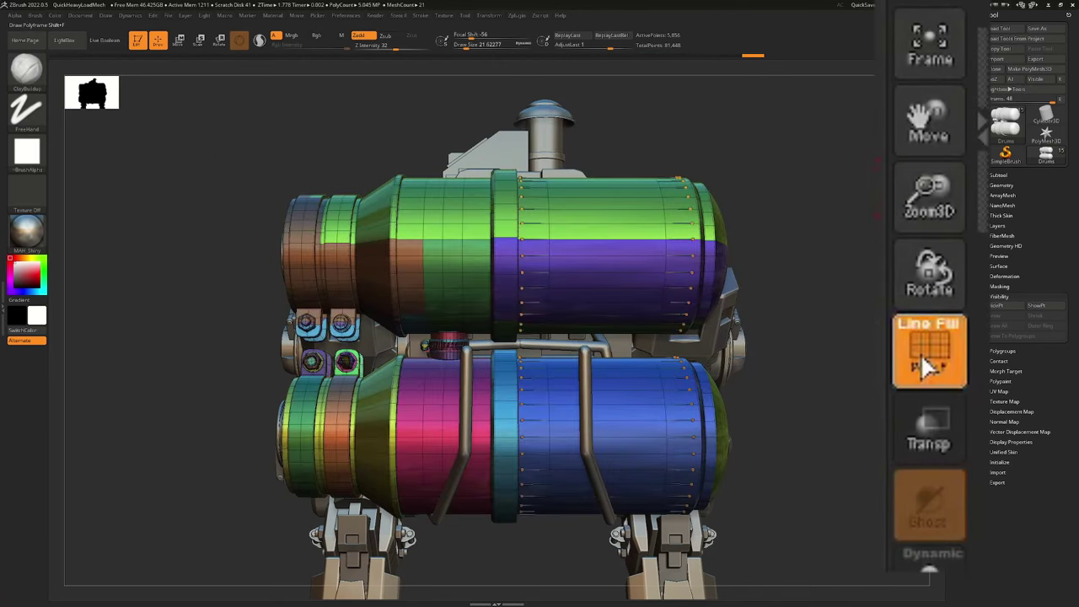
left_click(922, 360)
left_click(923, 359)
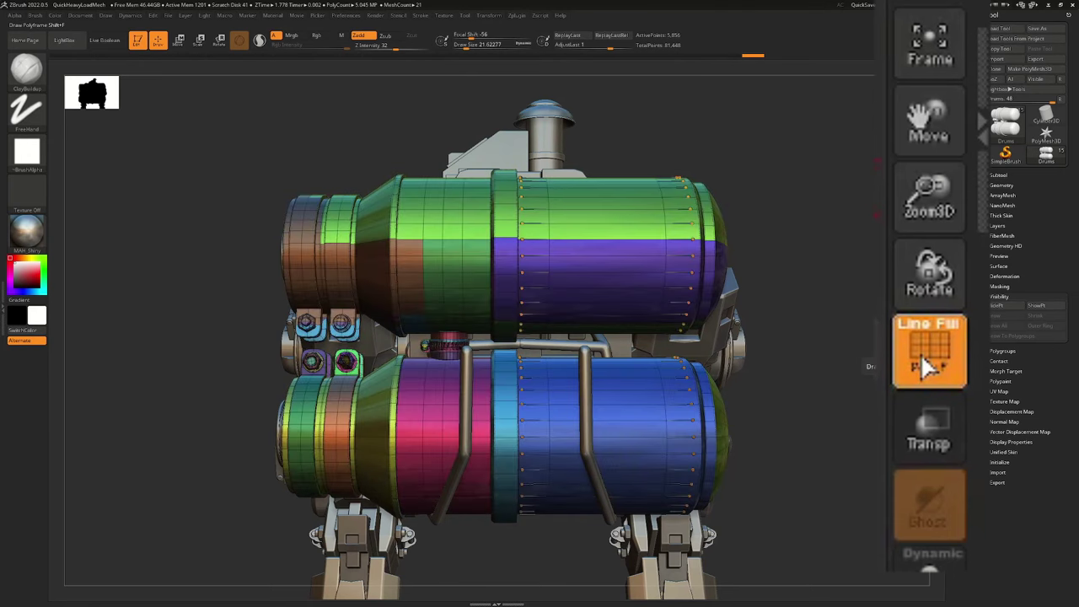
left_click(922, 355)
left_click(935, 358)
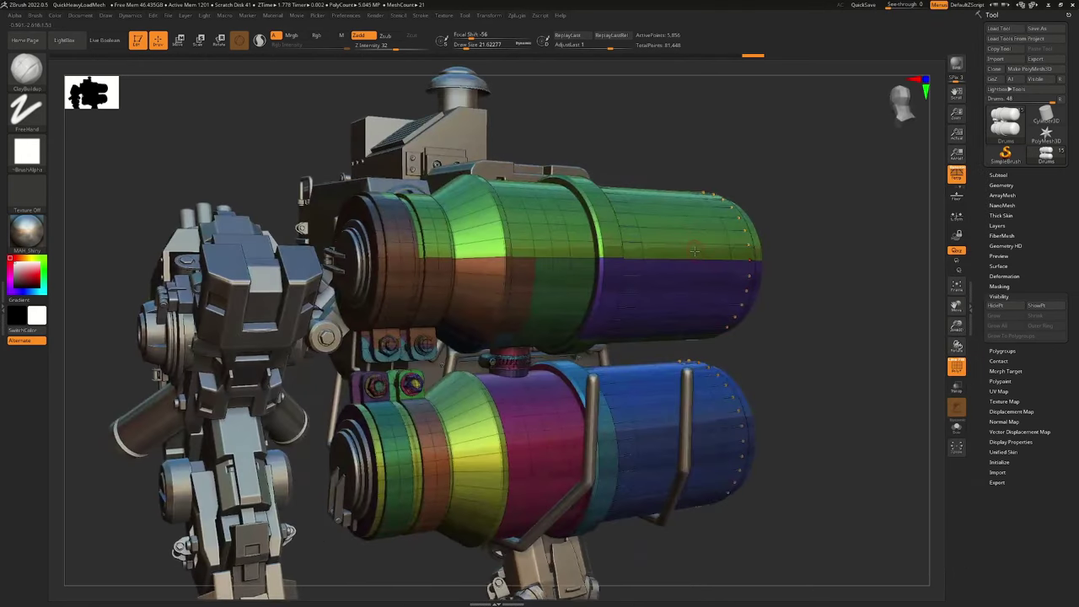
Isolate the upper drum's green polygroup, show everything, then hide its purple polygroup.
left_click(690, 227, "ctrl+shift")
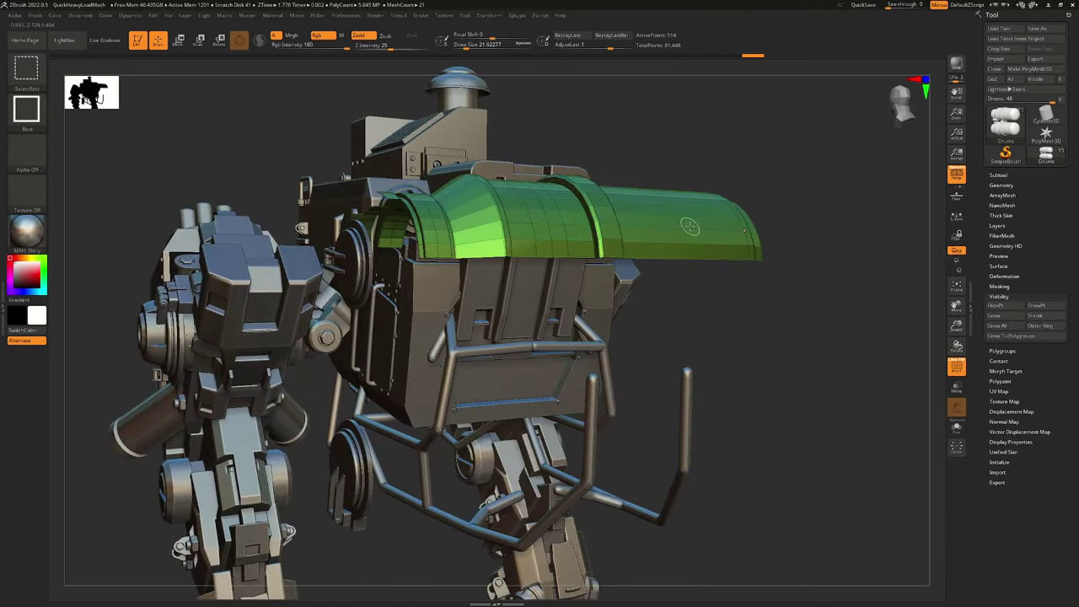
left_click(821, 260, "ctrl+shift")
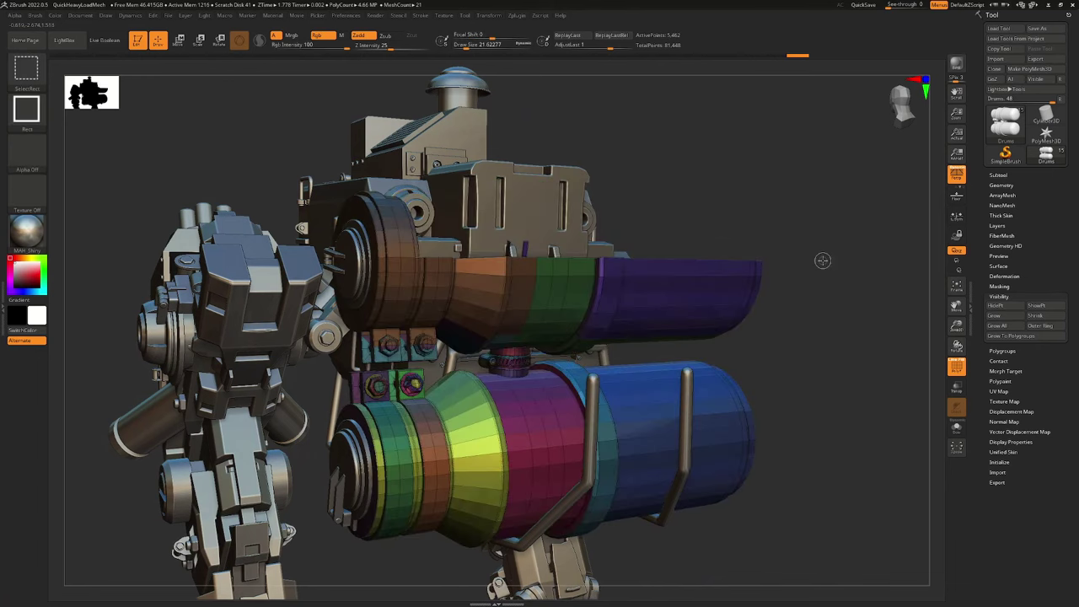
left_click(651, 289, "ctrl+alt+shift")
left_click_drag(843, 278, 590, 287)
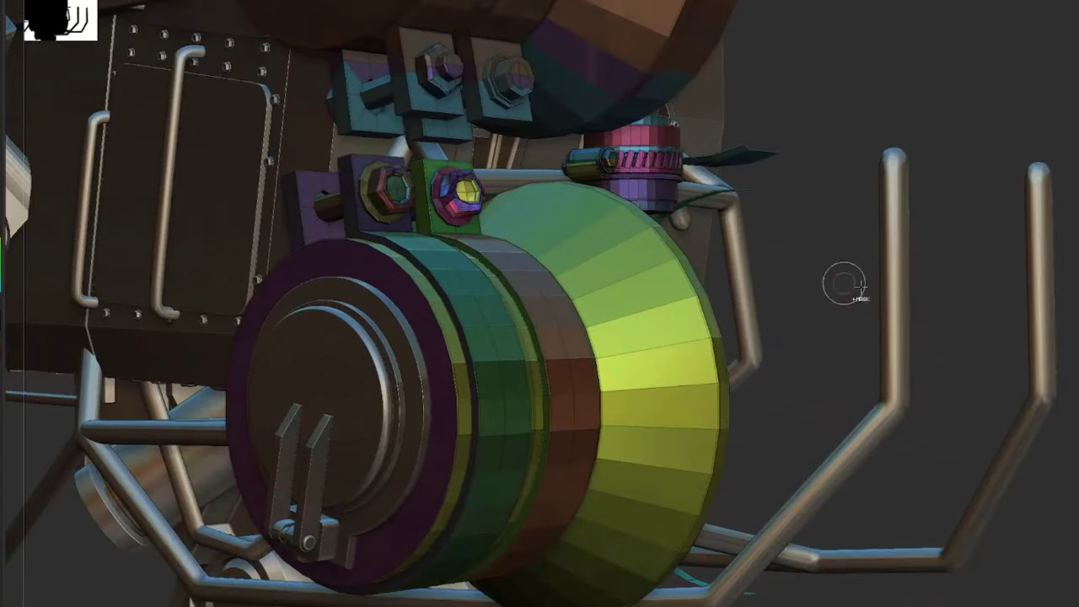
left_click_drag(845, 285, 469, 315)
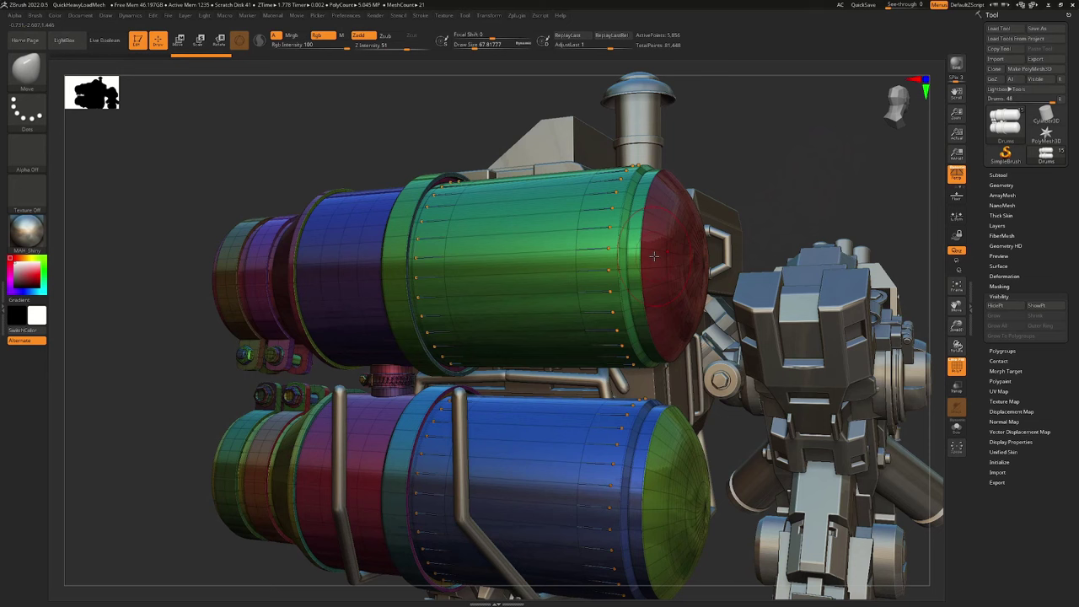
Hide the red end-cap, the upper drum's blue polygroup, and the lower drum's outer polygroup.
left_click(658, 251, "ctrl+shift")
mouse_move(837, 156)
left_mouse_down()
mouse_move(851, 160)
mouse_move(829, 158)
left_mouse_up()
left_click_drag(243, 130, 105, 260, "ctrl+shift")
left_click_drag(179, 320, 194, 317)
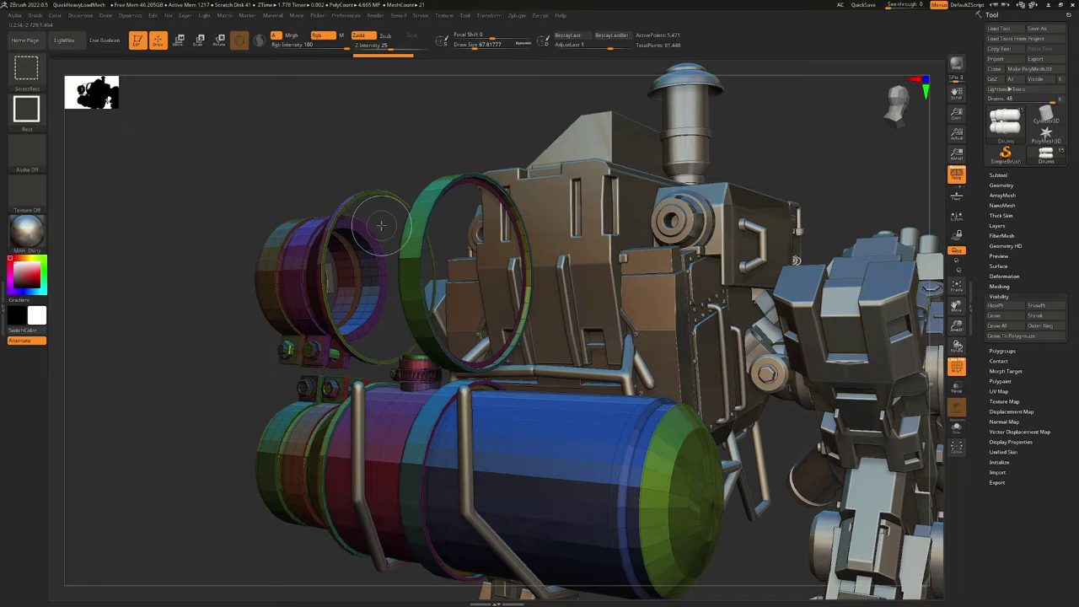
left_click(529, 440, "ctrl+alt+shift")
left_click(369, 410, "ctrl+alt+shift")
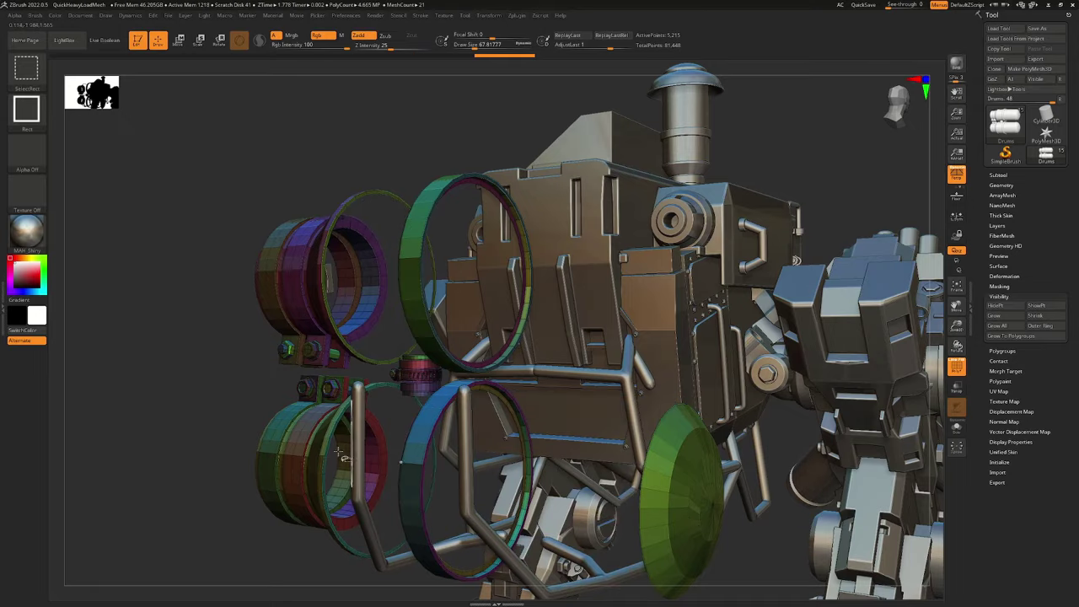
left_click_drag(181, 243, 288, 250)
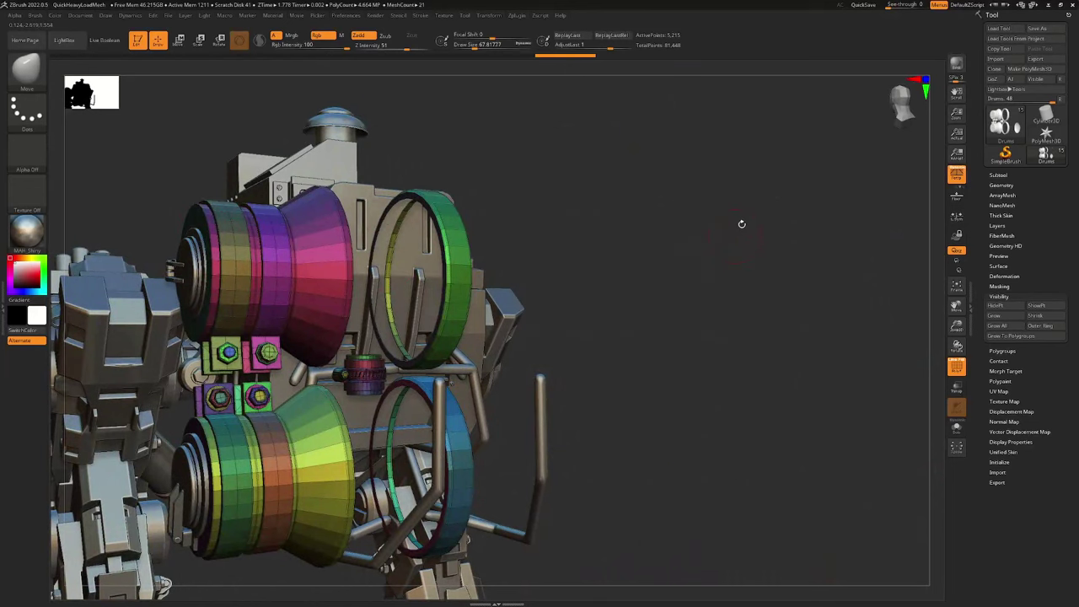
Show all drum parts, then invert visibility so the drum shells are hidden.
left_click(685, 287, "ctrl+shift")
left_click_drag(851, 160, 736, 293, "ctrl+shift")
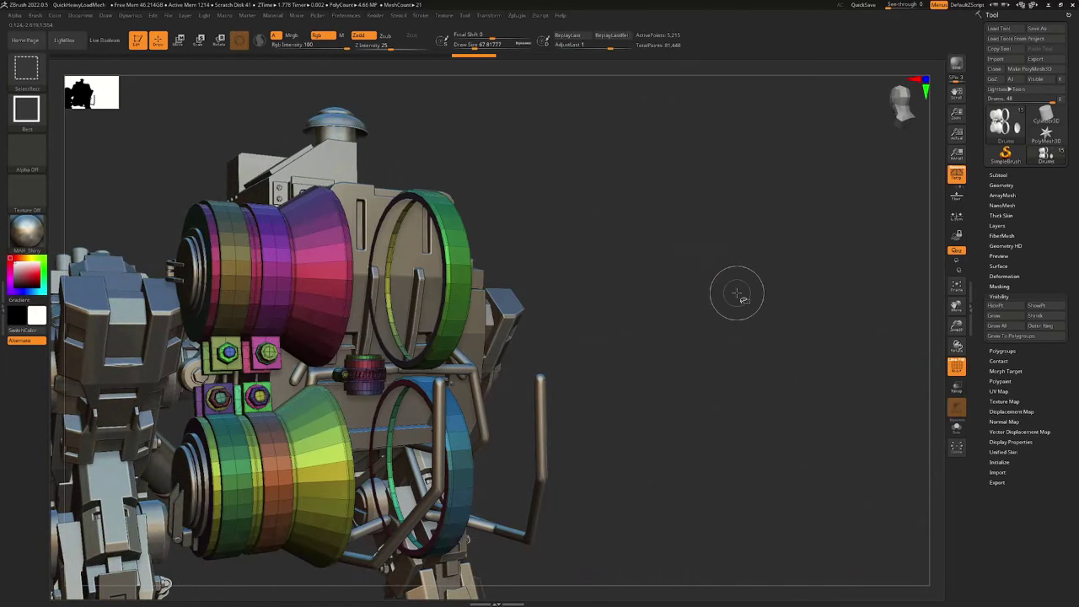
left_click(693, 292, "ctrl+shift")
left_click_drag(818, 193, 727, 331, "ctrl+shift")
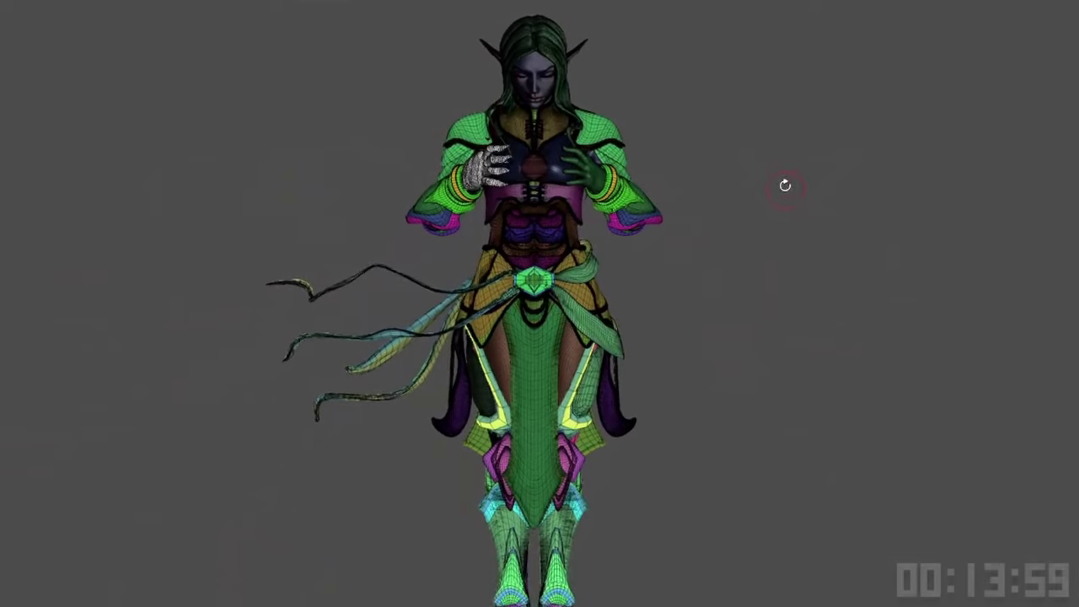